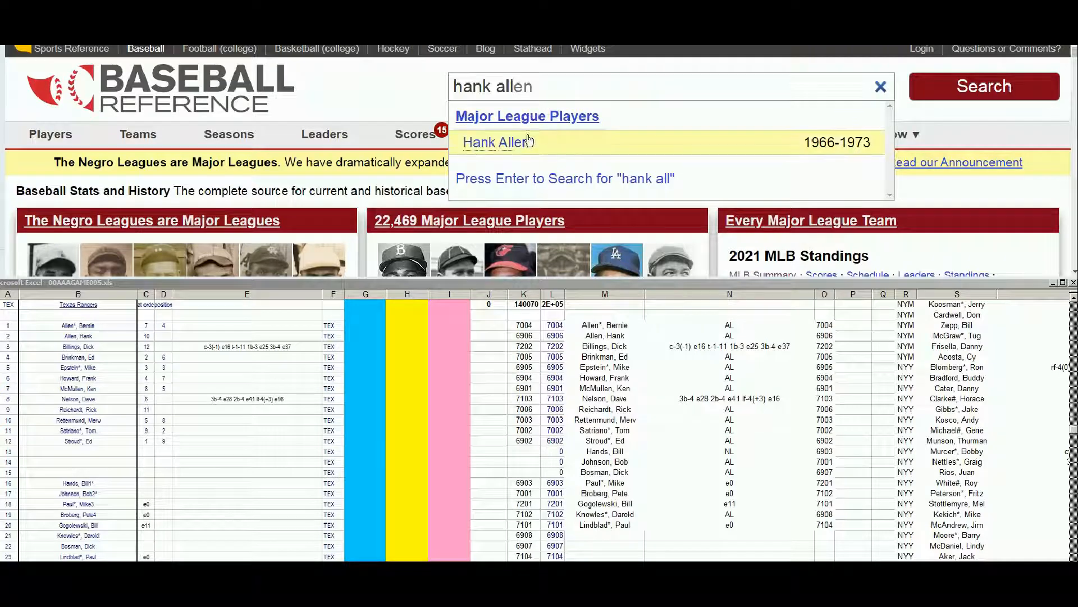
# Open Hank Allen's player page from the search suggestions and examine his season-by-season Standard Batting table
pyautogui.click(518, 140)
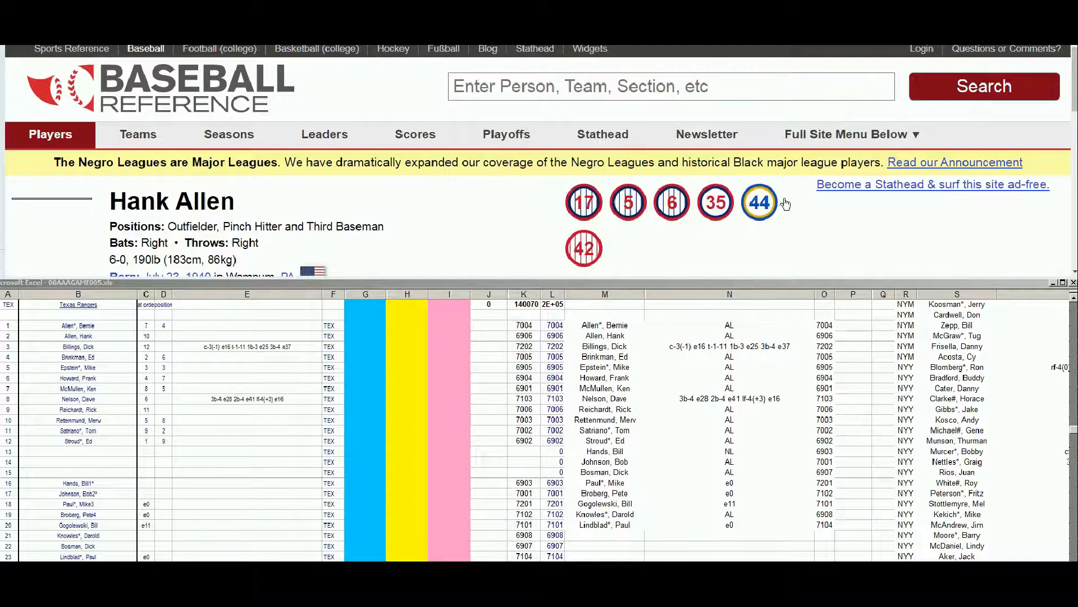
pyautogui.scroll(-3, 518, 175)
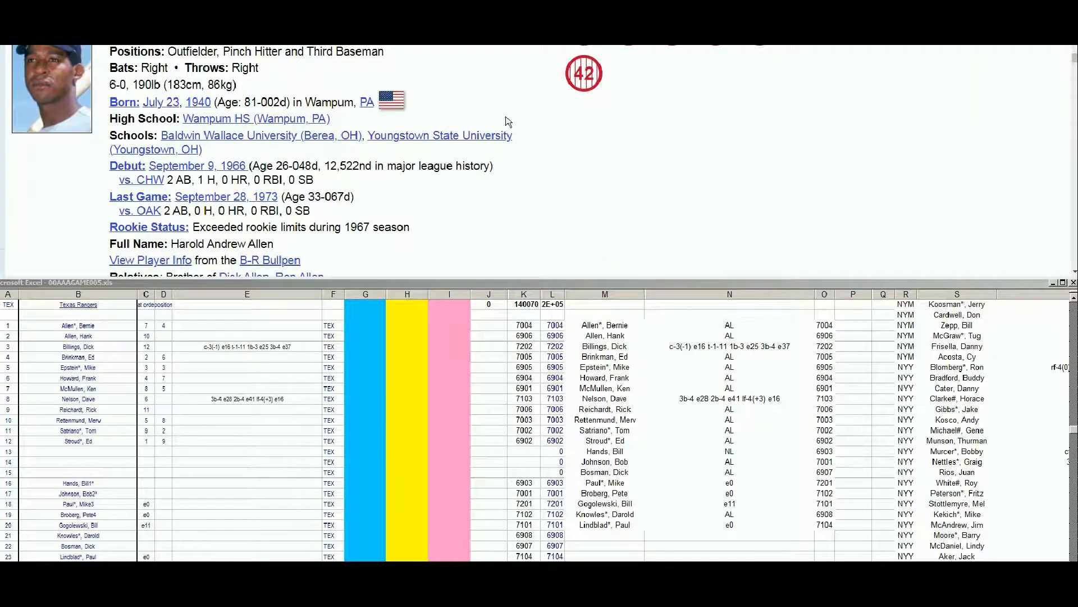
pyautogui.scroll(-3, 696, 128)
pyautogui.scroll(-4, 696, 127)
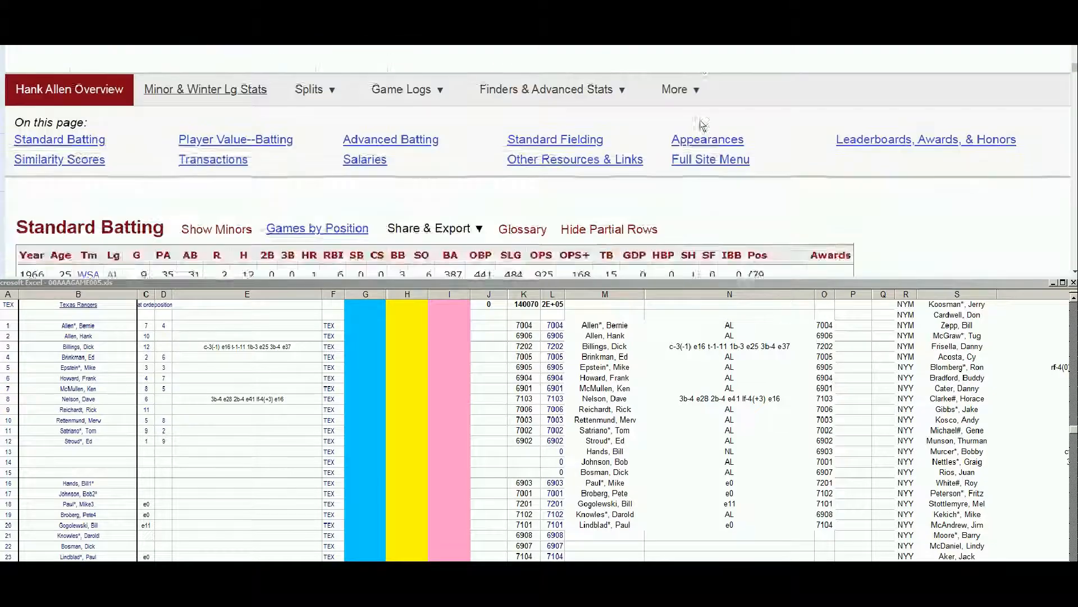
pyautogui.scroll(-1, 100, 239)
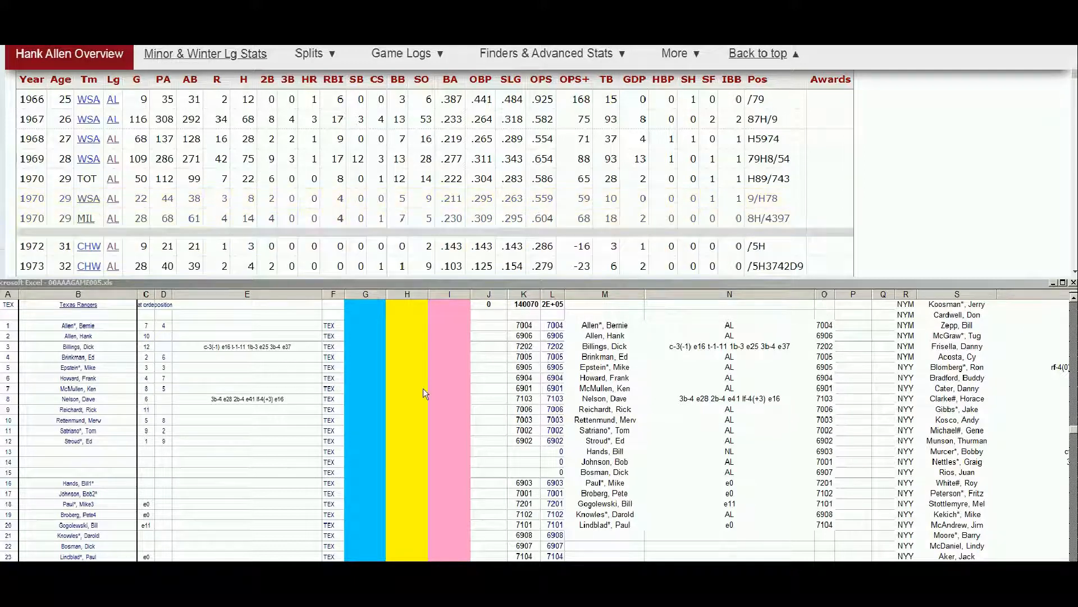
# Enter 1 in the pink column I of Hank Allen's row in the Texas Rangers roster sheet
pyautogui.click(370, 362)
pyautogui.click(365, 335)
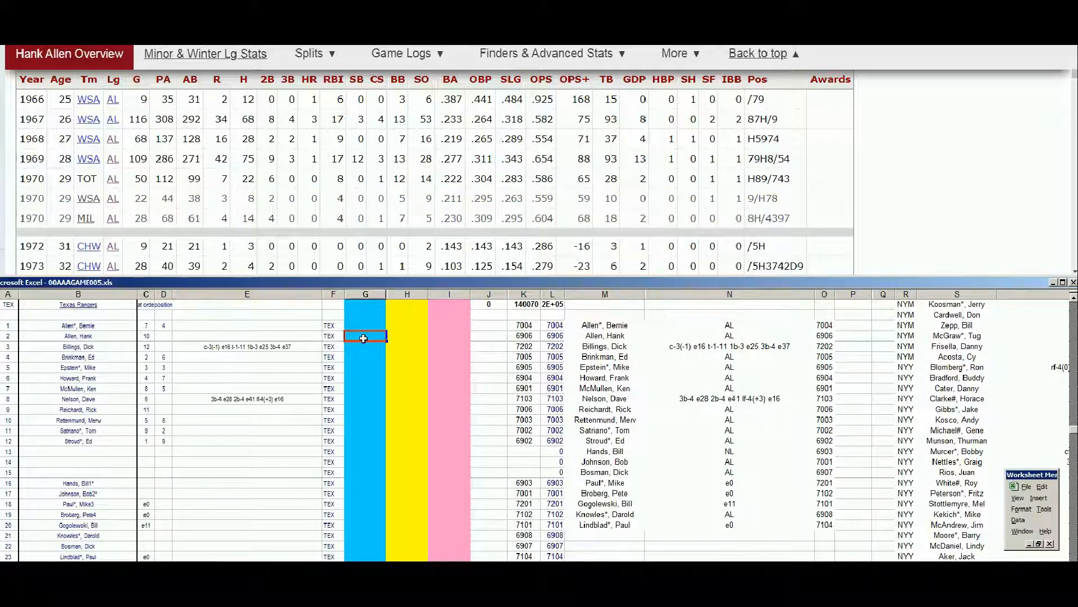
pyautogui.press('Right')
pyautogui.press('Right')
pyautogui.write('1')
pyautogui.press('Return')
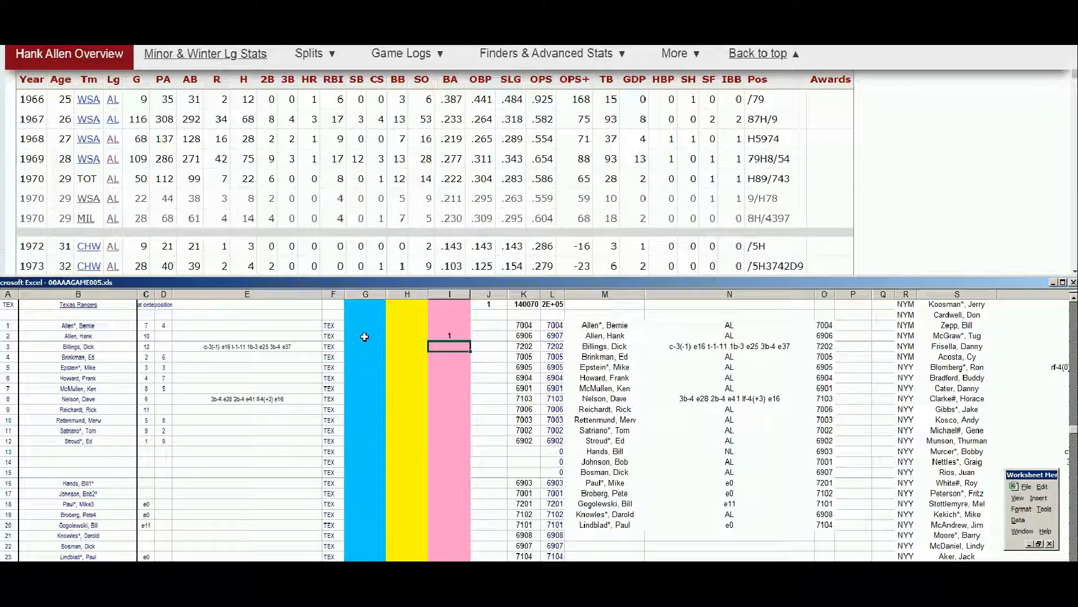
# Look up Mike Epstein on Baseball Reference and examine his yearly batting statistics through 1973
pyautogui.moveTo(1074, 71); pyautogui.dragTo(1074, 47)
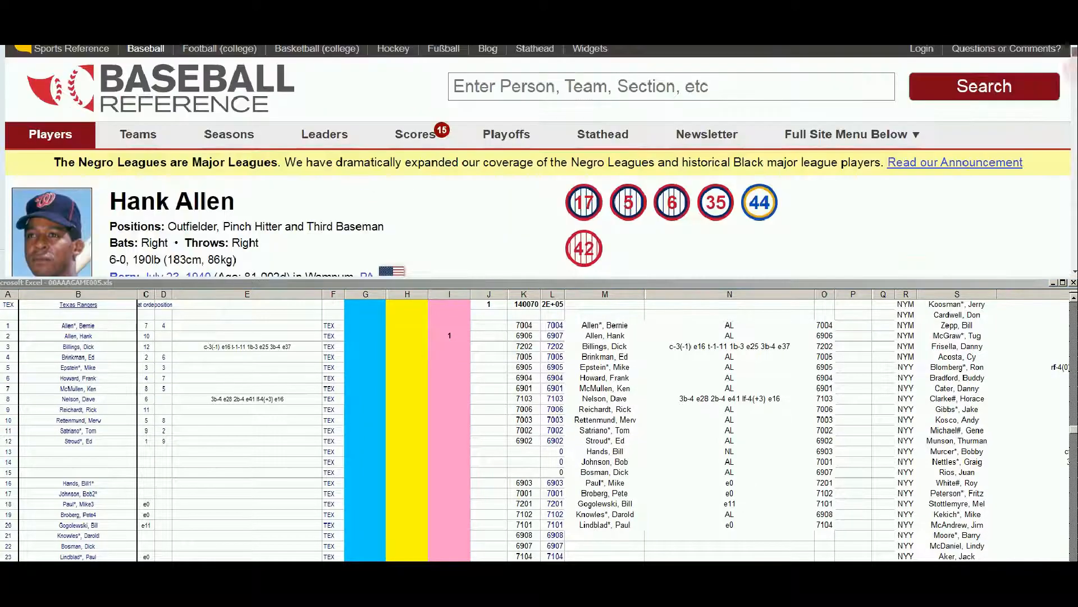
pyautogui.click(729, 83)
pyautogui.write('mike ep')
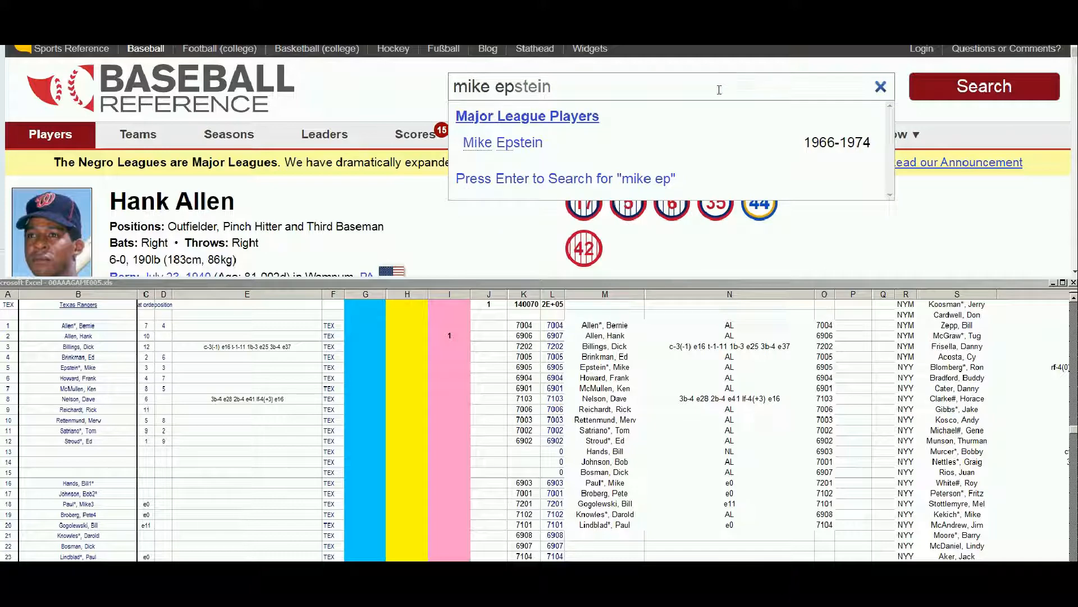
pyautogui.click(524, 146)
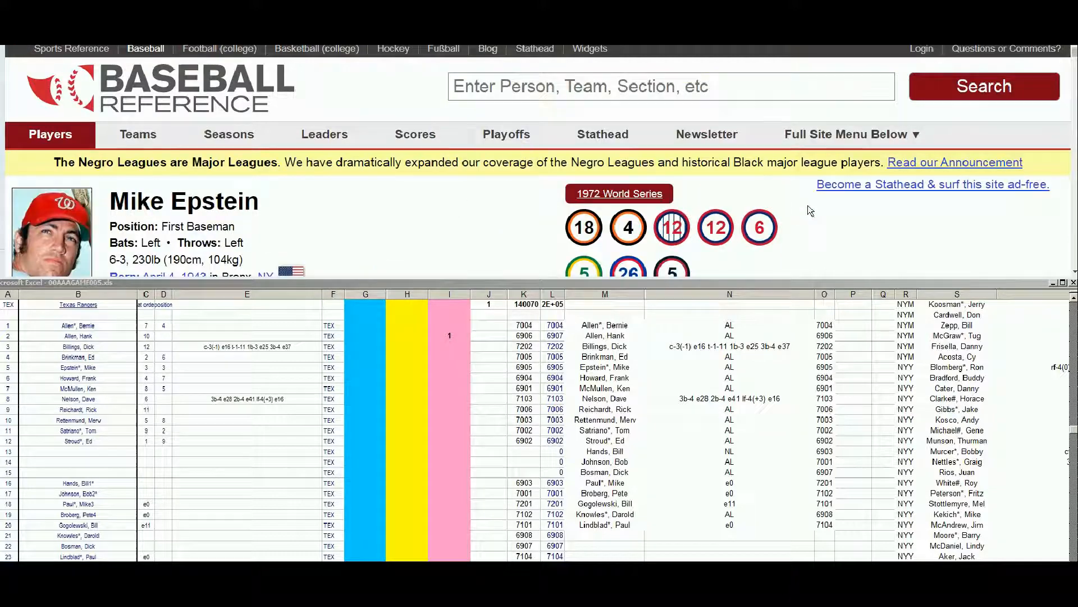
pyautogui.scroll(-1, 914, 220)
pyautogui.scroll(-5, 926, 198)
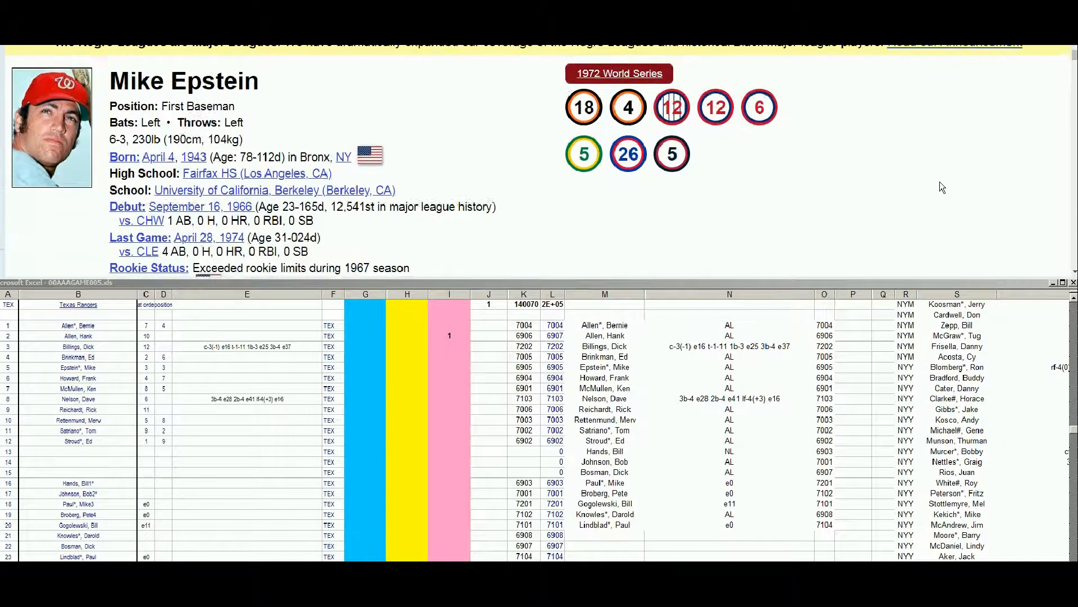
pyautogui.scroll(-10, 944, 175)
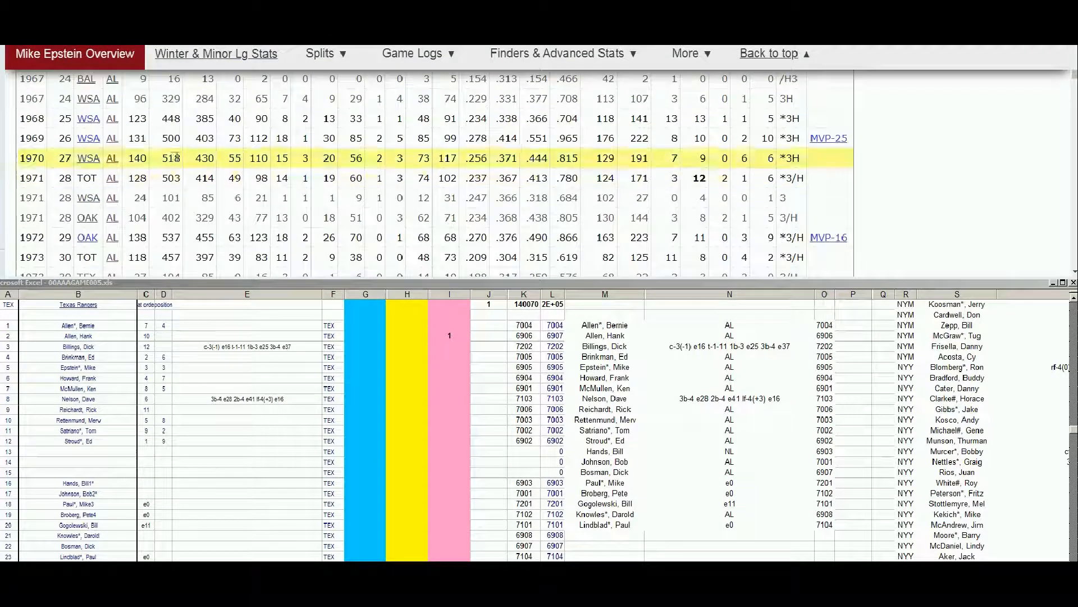
pyautogui.click(345, 146)
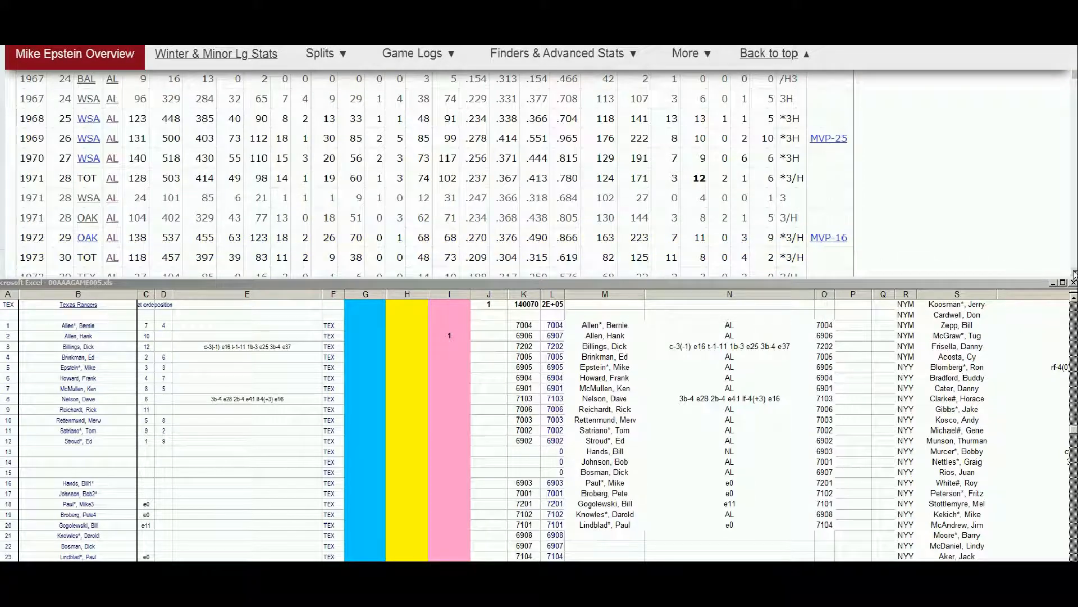
pyautogui.scroll(-1, 1036, 269)
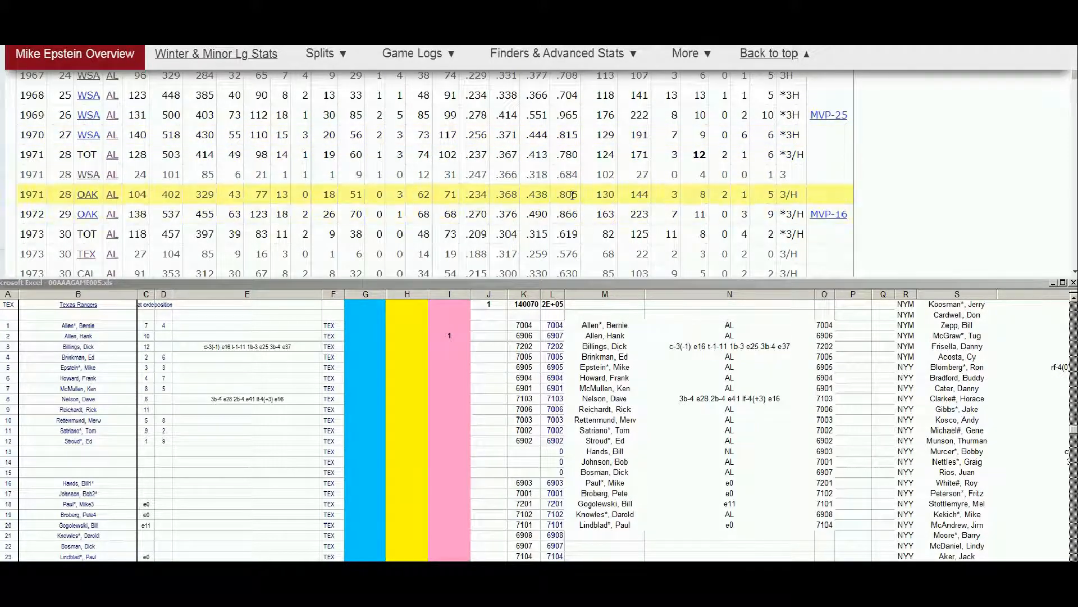
# Enter 10000 in the blue column G of Mike Epstein's row in the Texas Rangers roster sheet
pyautogui.click(363, 346)
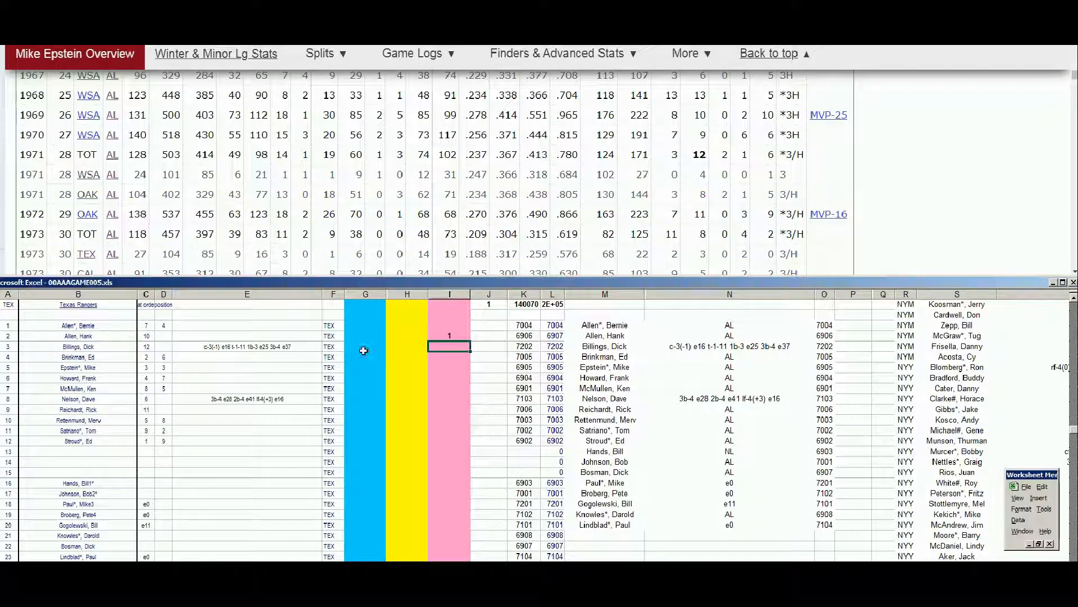
pyautogui.click(366, 340)
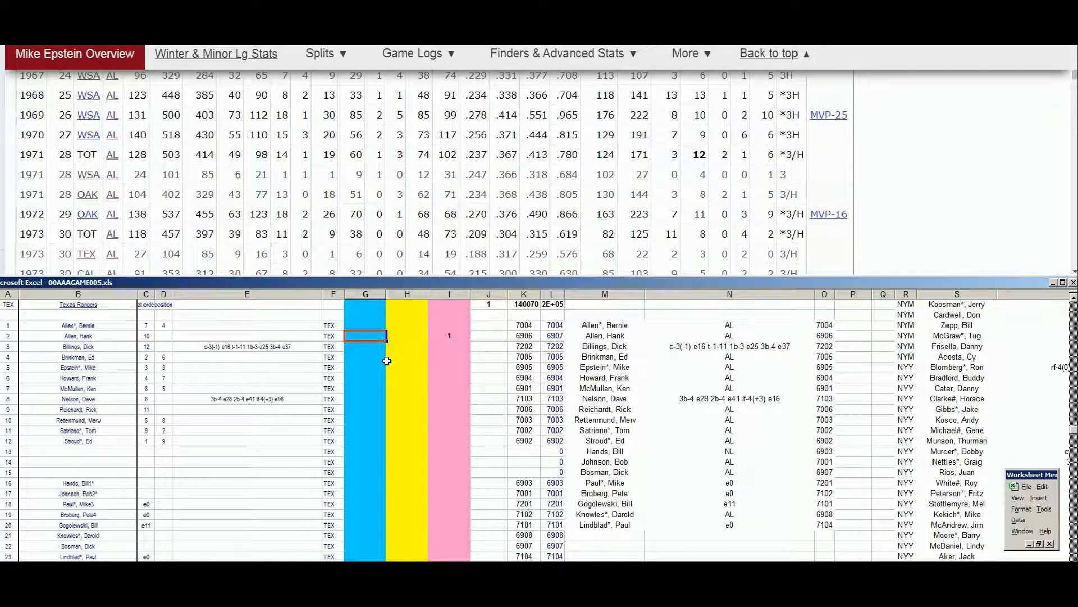
pyautogui.press('Down')
pyautogui.press('Down')
pyautogui.press('Down')
pyautogui.press('Down')
pyautogui.press('Up')
pyautogui.press('Up')
pyautogui.press('Down')
pyautogui.press('Up')
pyautogui.press('Down')
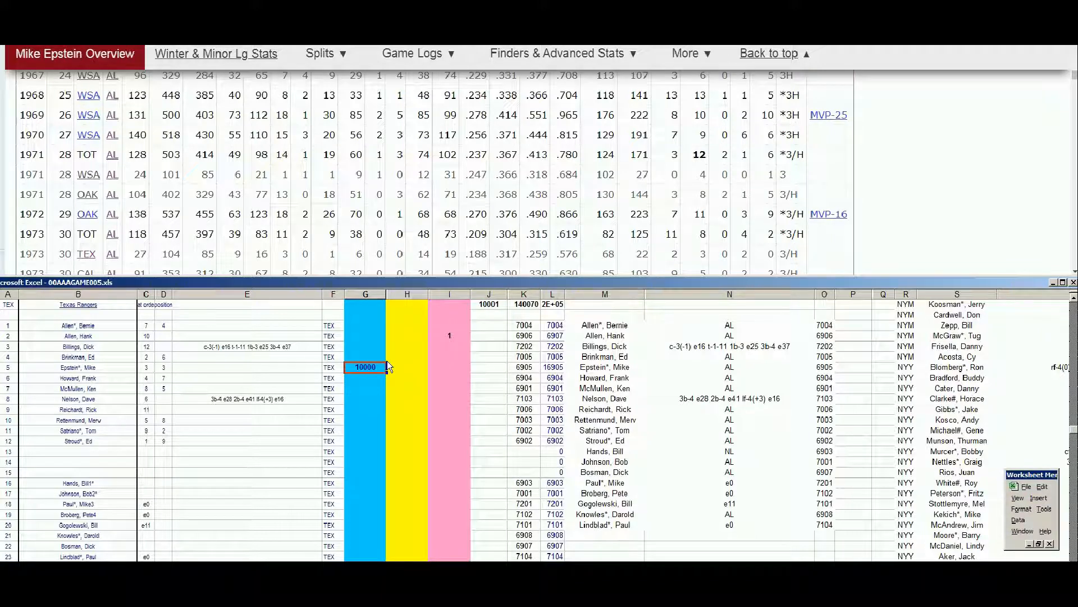
# Search Baseball Reference for Frank Howard and open his player page
pyautogui.moveTo(1074, 82); pyautogui.dragTo(1071, 55)
pyautogui.click(685, 87)
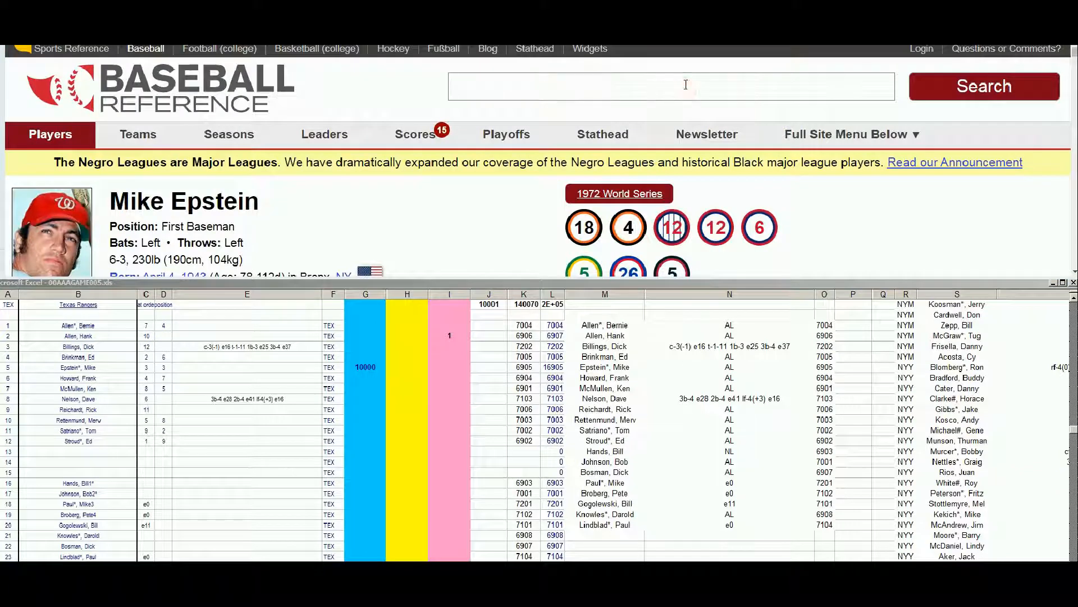
pyautogui.write('frank howard')
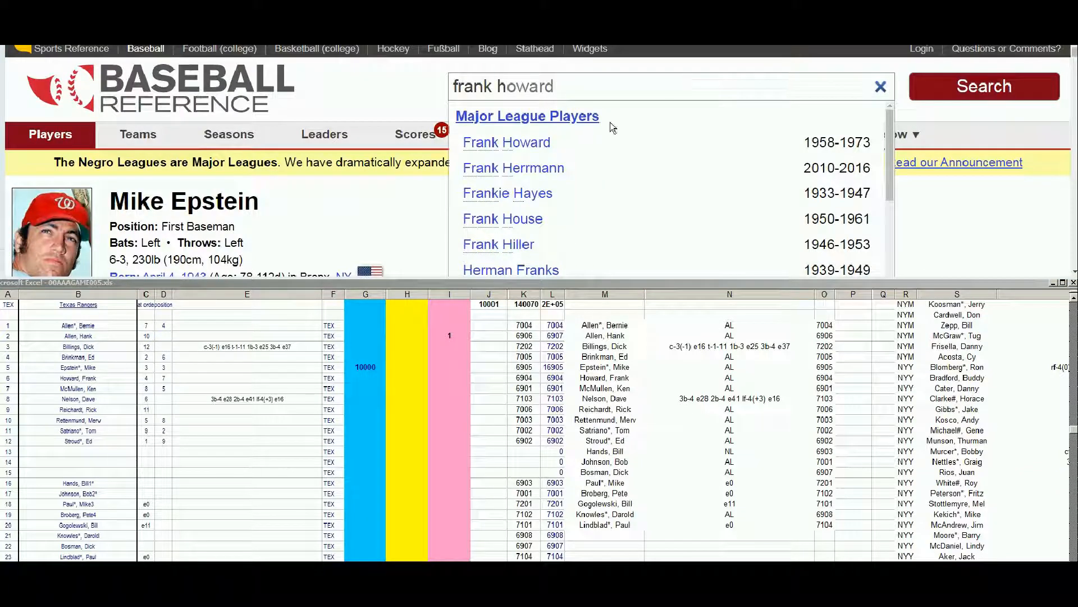
pyautogui.click(544, 142)
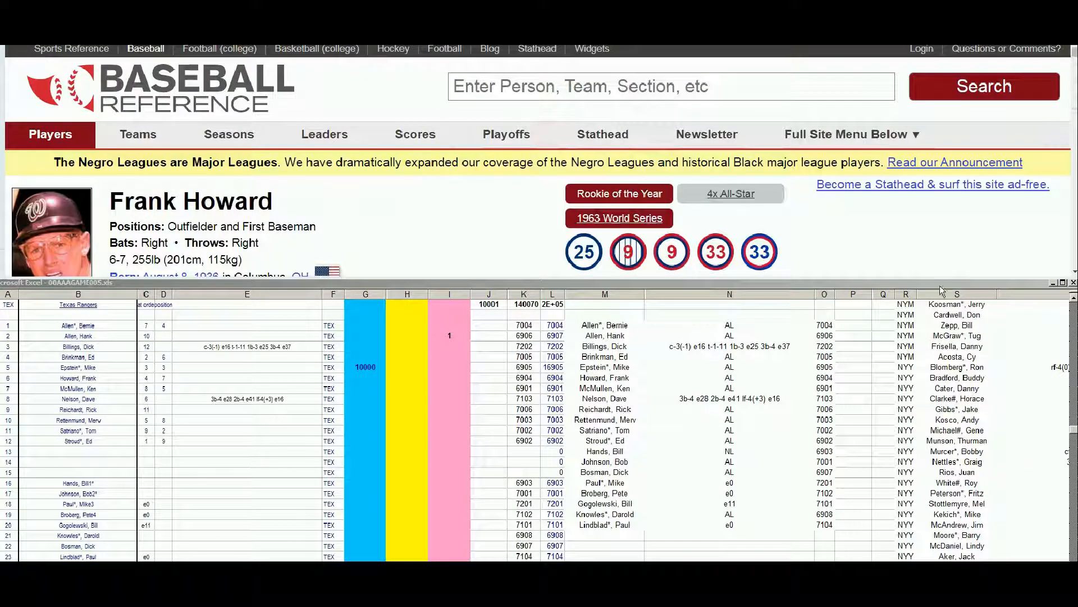
# Examine Frank Howard's biography and his yearly batting statistics through the 1972 season
pyautogui.scroll(-2, 868, 238)
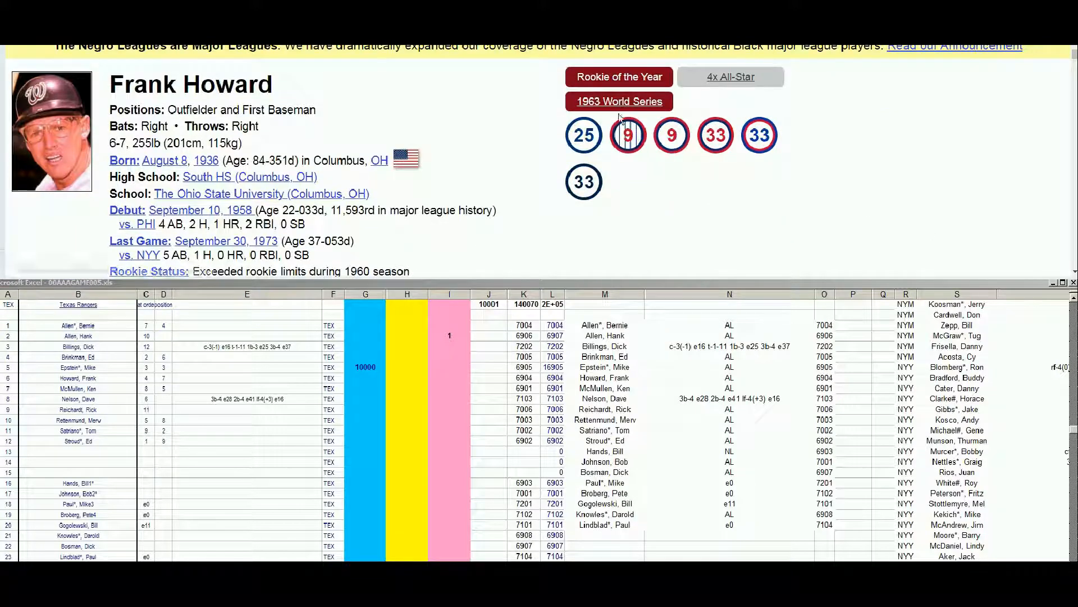
pyautogui.scroll(-1, 926, 196)
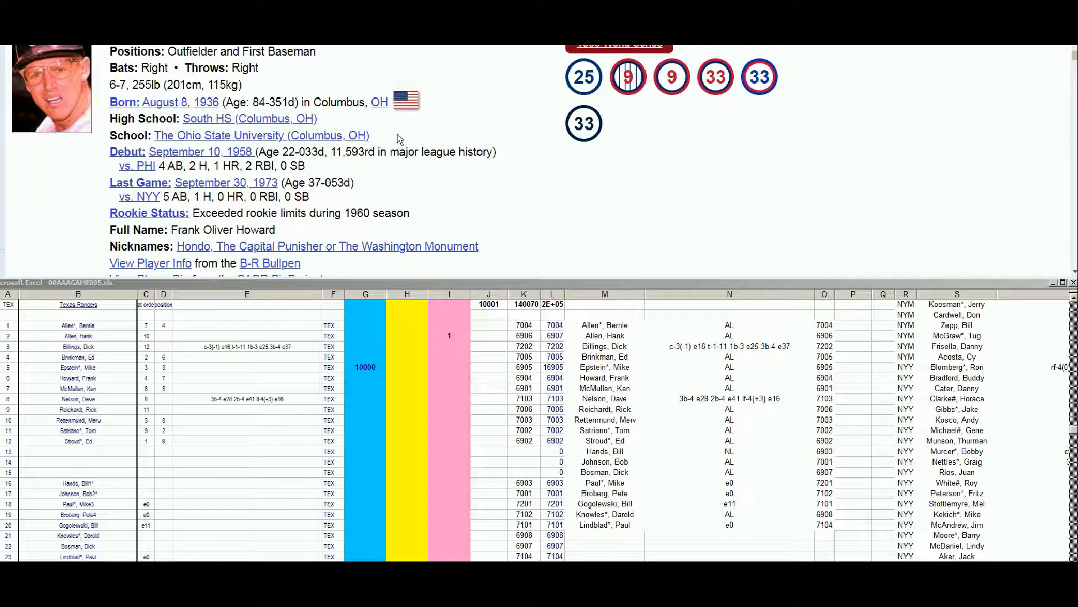
pyautogui.scroll(-1, 816, 159)
pyautogui.scroll(-3, 820, 146)
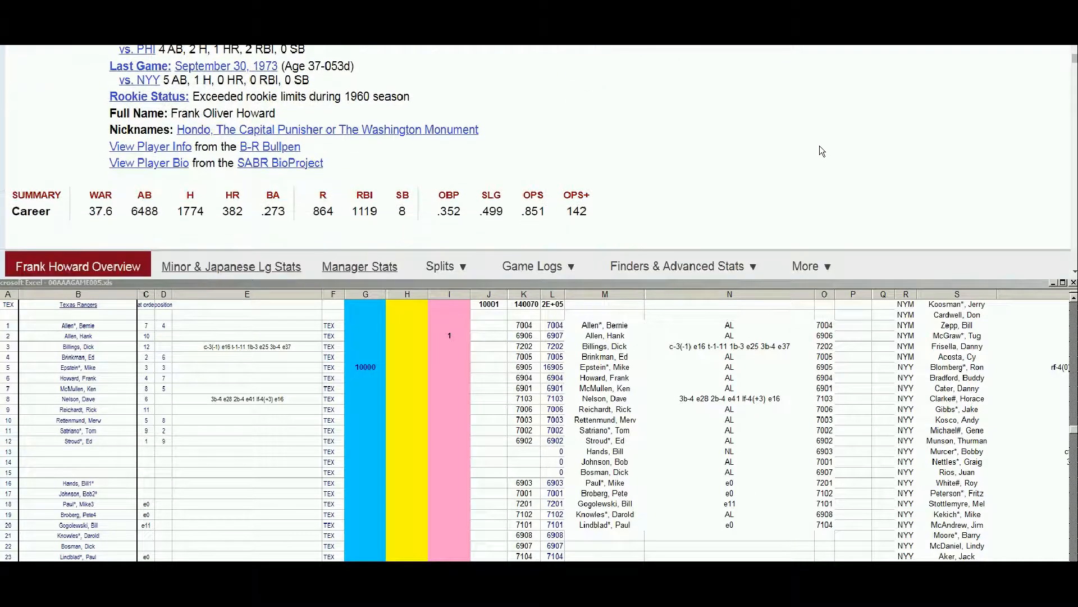
pyautogui.scroll(3, 820, 146)
pyautogui.scroll(5, 823, 151)
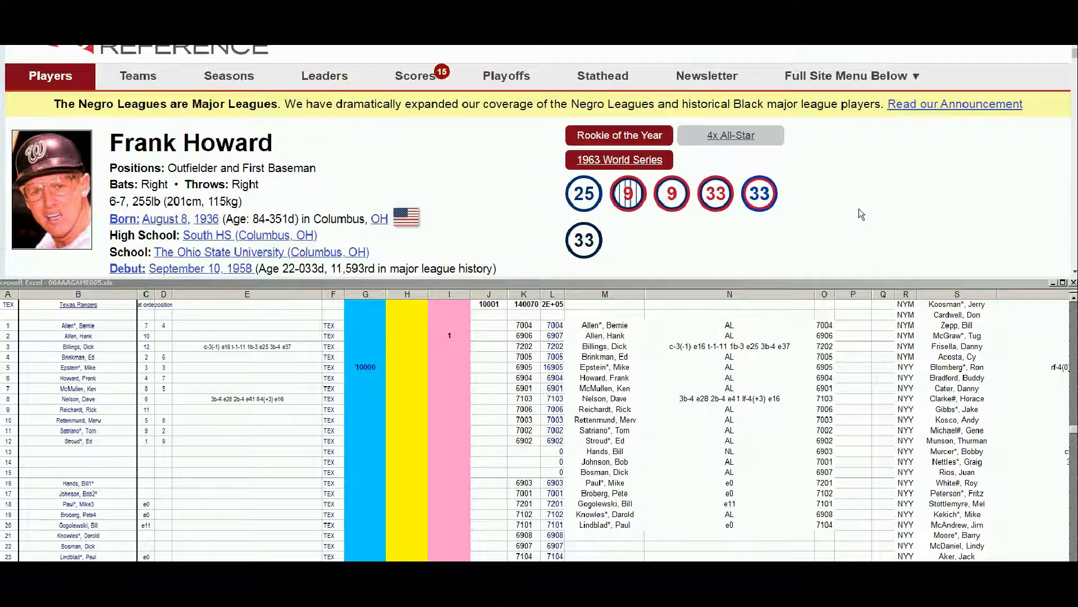
pyautogui.scroll(-3, 875, 197)
pyautogui.scroll(-6, 875, 196)
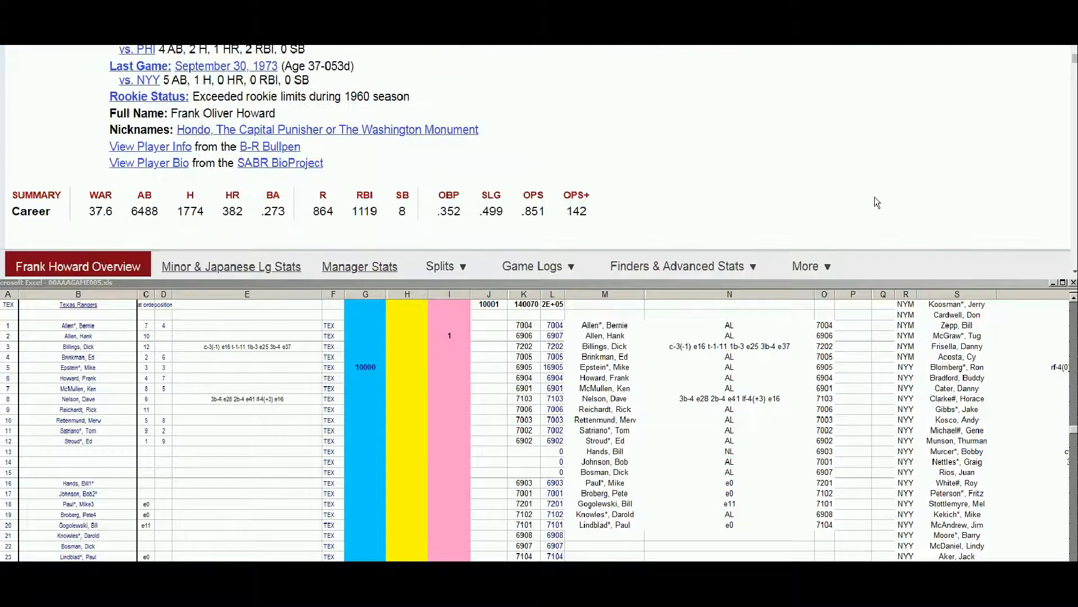
pyautogui.scroll(-2, 875, 202)
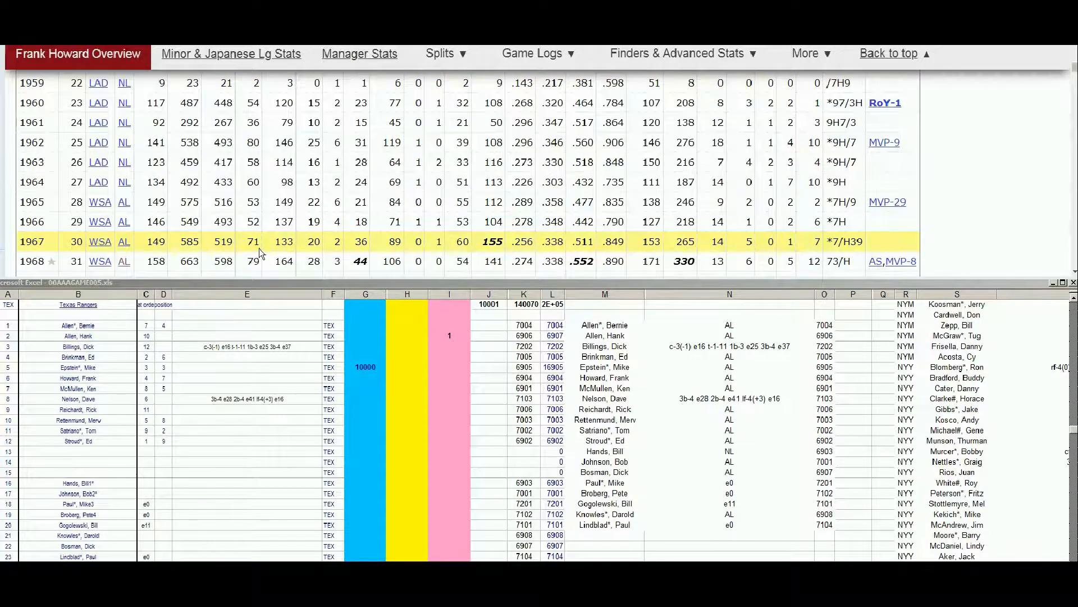
pyautogui.scroll(-1, 261, 248)
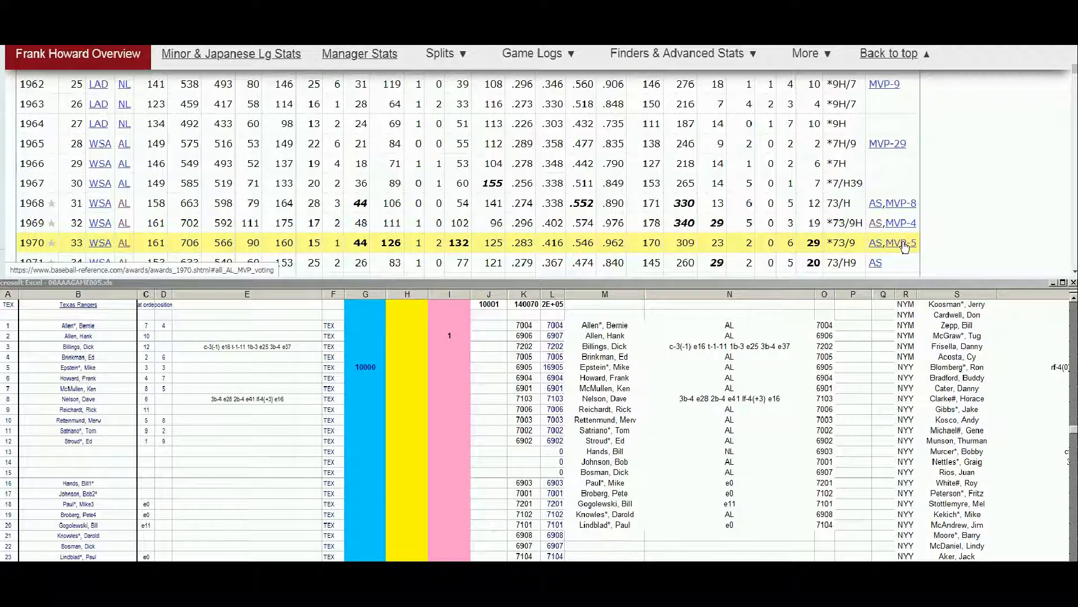
pyautogui.scroll(-1, 957, 249)
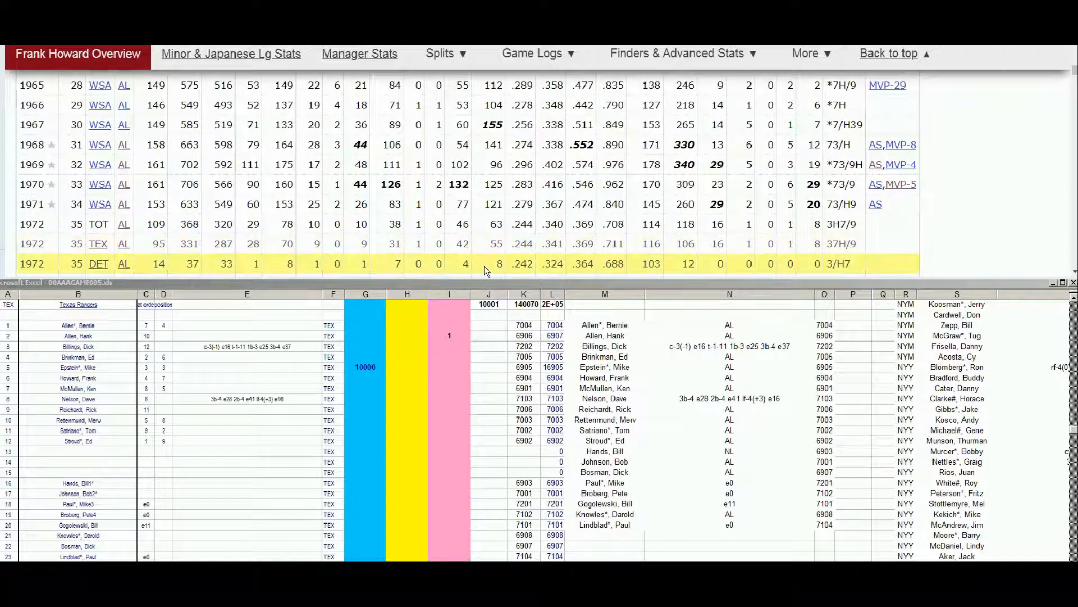
# Enter 10000 in the blue column G of Frank Howard's row in the Texas Rangers roster sheet
pyautogui.click(359, 377)
pyautogui.press('Return')
pyautogui.write('10000')
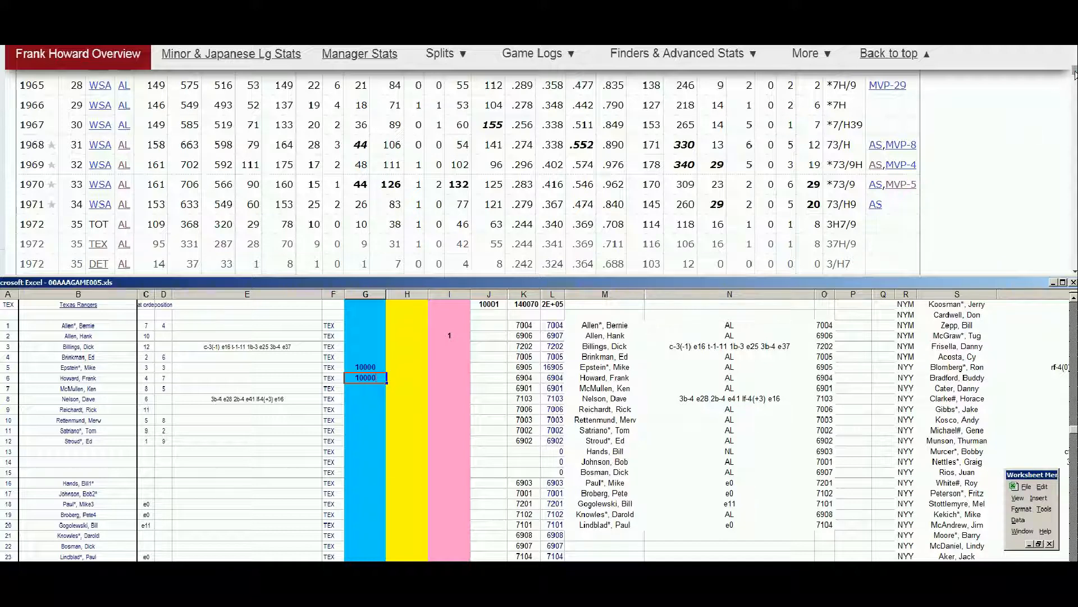
# Look up Ken McMullen on Baseball Reference and examine his yearly batting statistics through 1973
pyautogui.moveTo(1075, 74); pyautogui.dragTo(1074, 51)
pyautogui.click(779, 80)
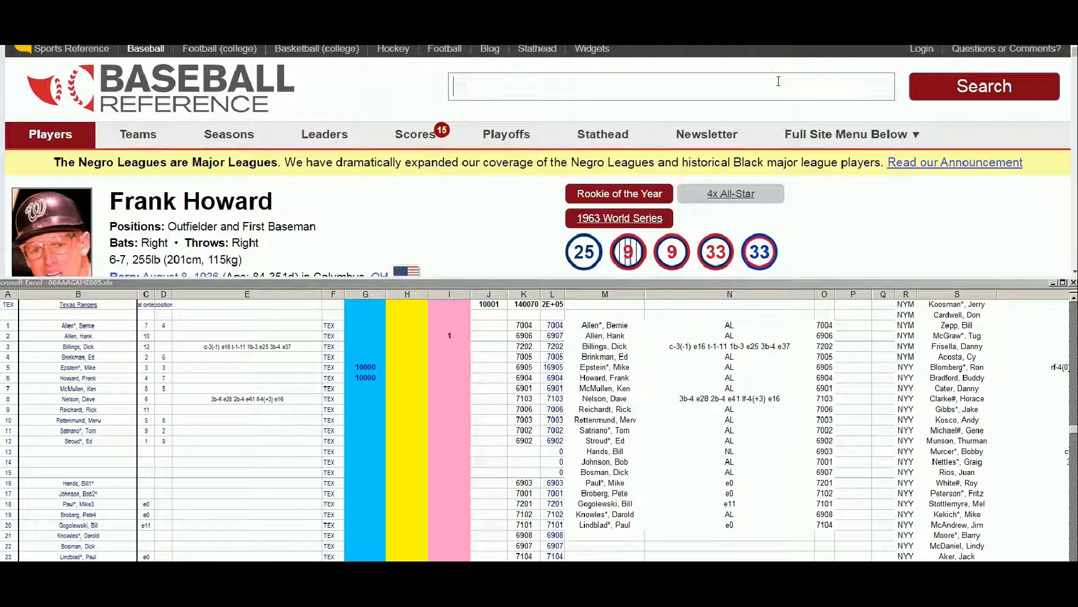
pyautogui.write('mcmu')
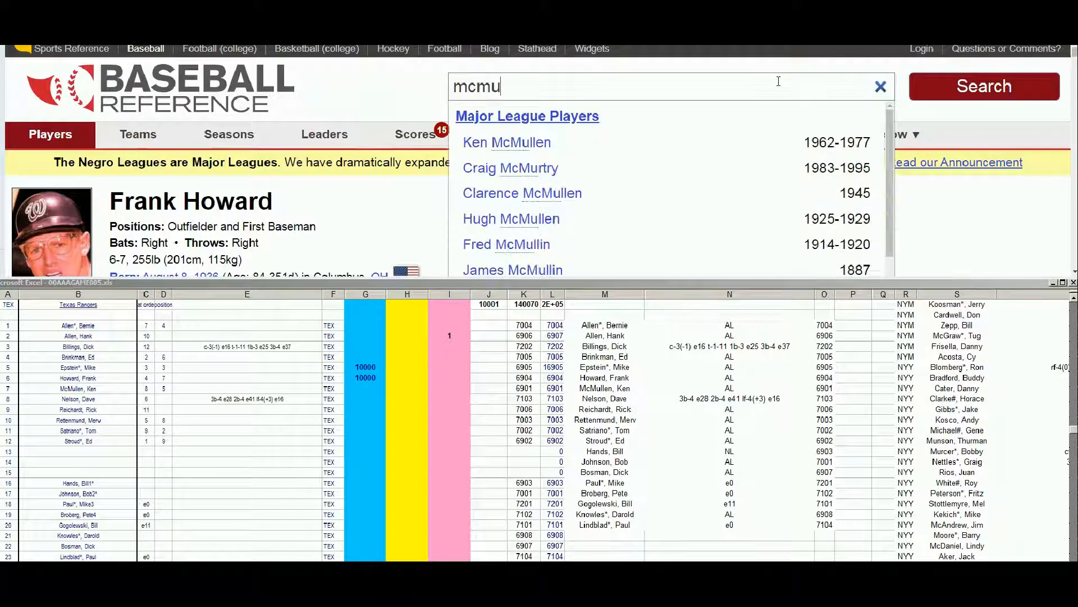
pyautogui.write('llen')
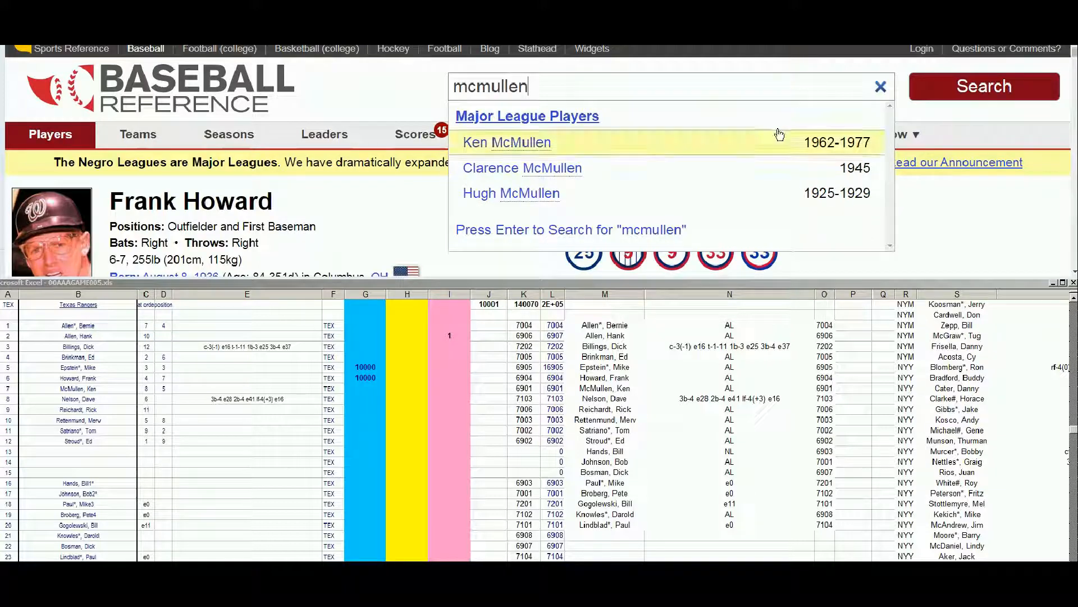
pyautogui.click(534, 142)
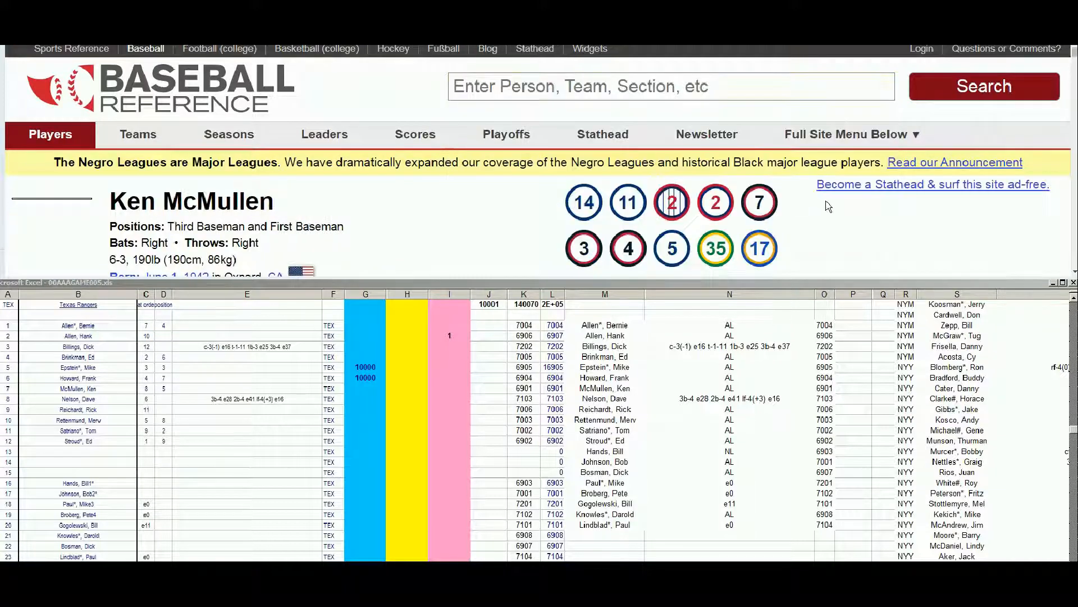
pyautogui.scroll(-4, 921, 232)
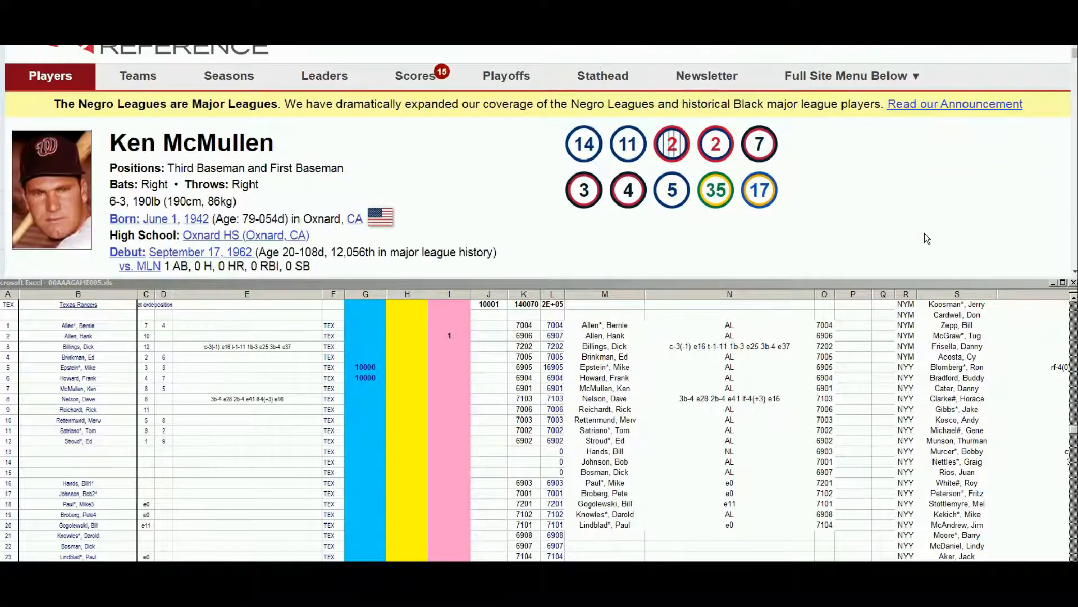
pyautogui.scroll(-8, 926, 233)
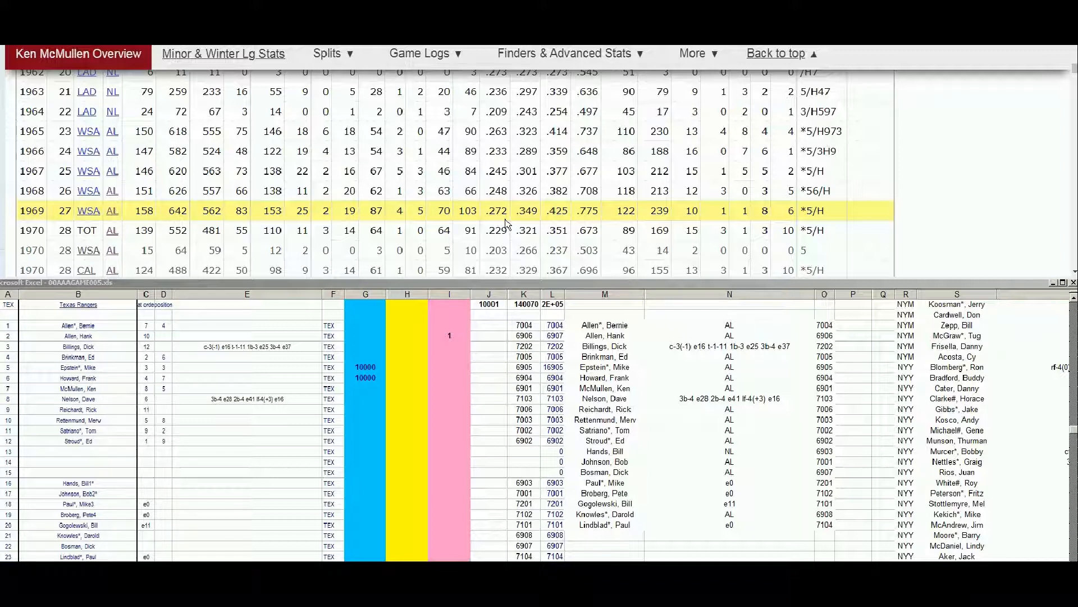
pyautogui.scroll(-1, 508, 225)
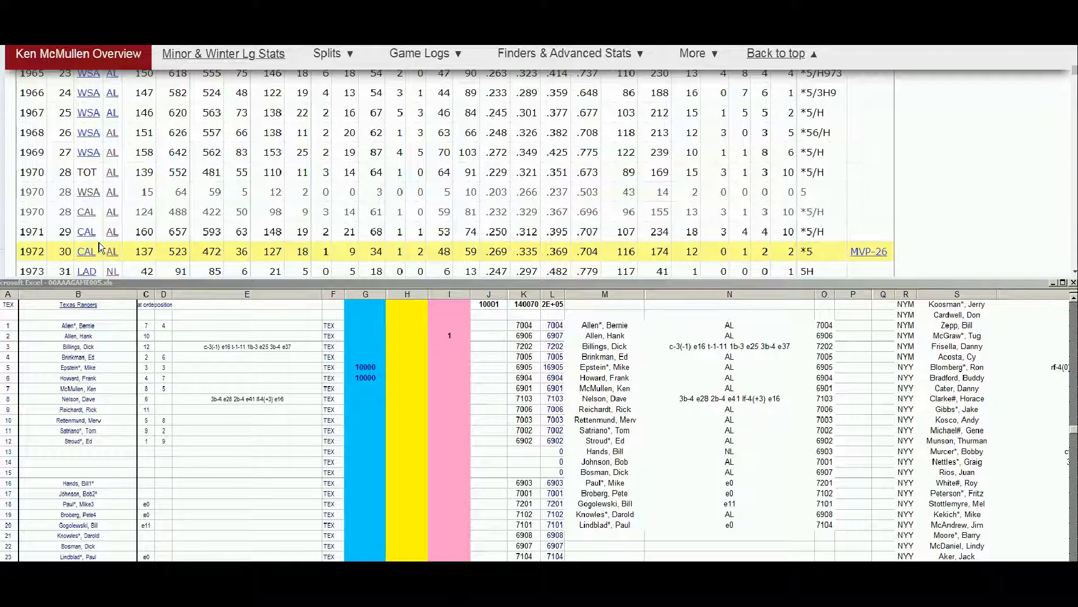
# Enter 10000 in the blue column G of Ken McMullen's row in the Texas Rangers roster sheet
pyautogui.click(366, 382)
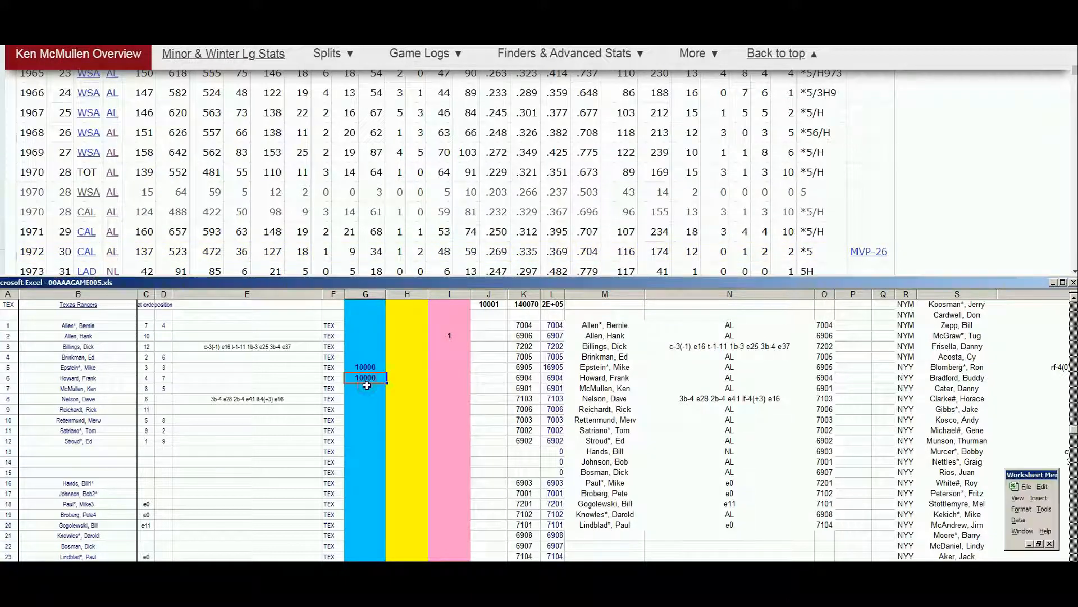
pyautogui.click(380, 382)
pyautogui.press('Down')
pyautogui.write('10000')
pyautogui.press('Return')
# Look up Ed Stroud on Baseball Reference and examine his yearly batting statistics from 1966 to 1971
pyautogui.moveTo(1074, 72); pyautogui.dragTo(1074, 48)
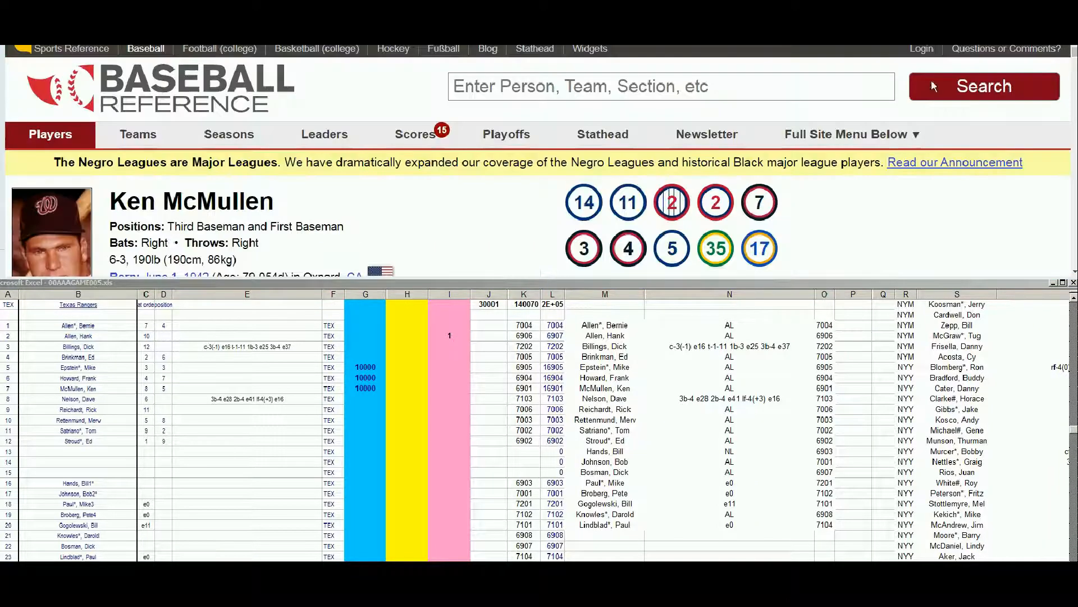
pyautogui.click(811, 88)
pyautogui.write('stroud')
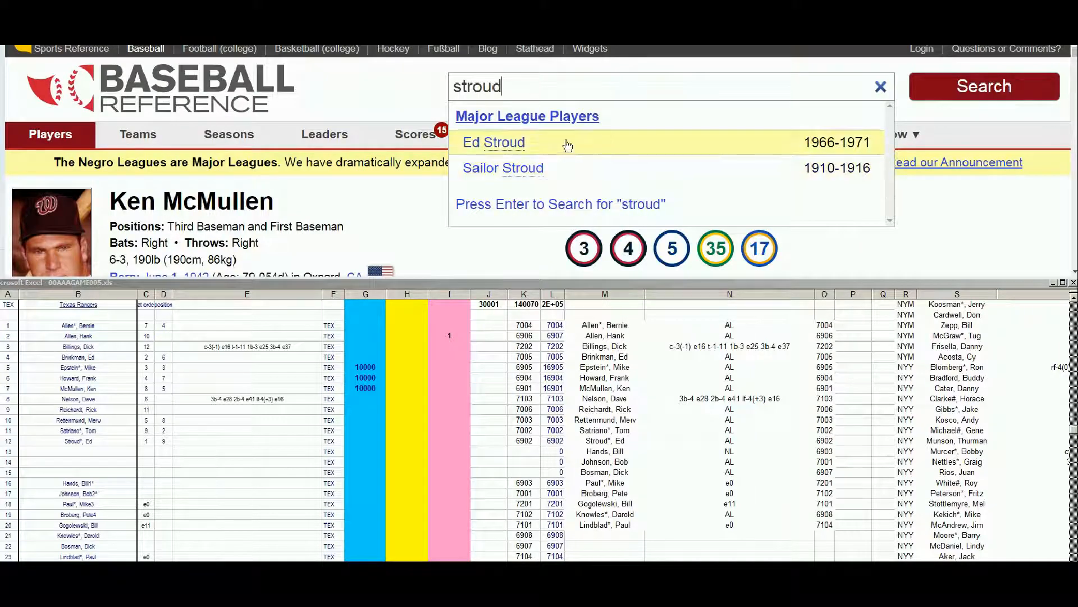
pyautogui.click(522, 147)
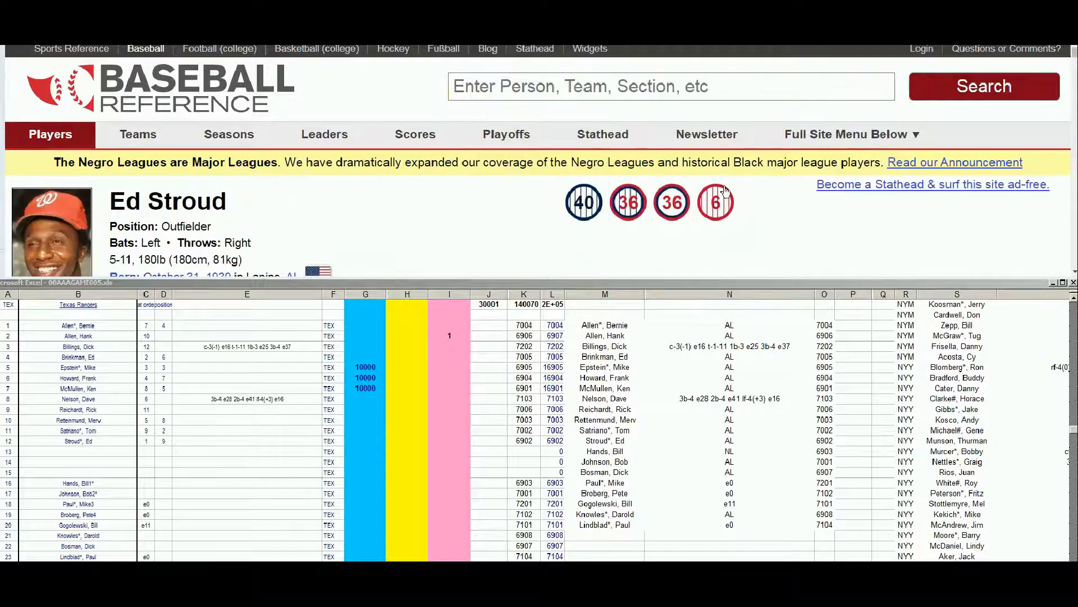
pyautogui.scroll(-3, 722, 192)
pyautogui.scroll(-6, 746, 189)
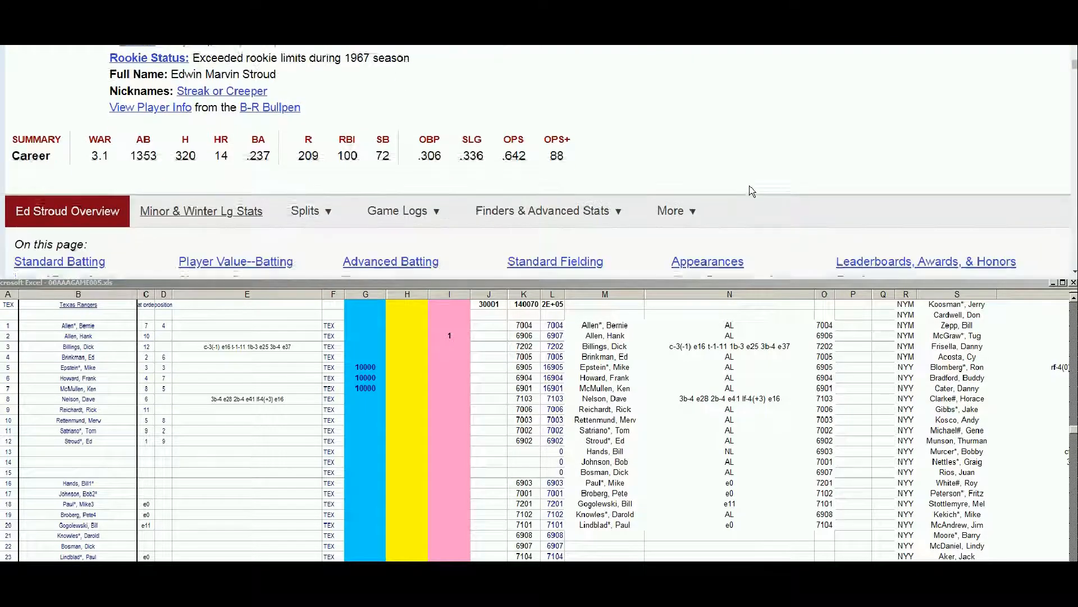
pyautogui.scroll(-4, 753, 188)
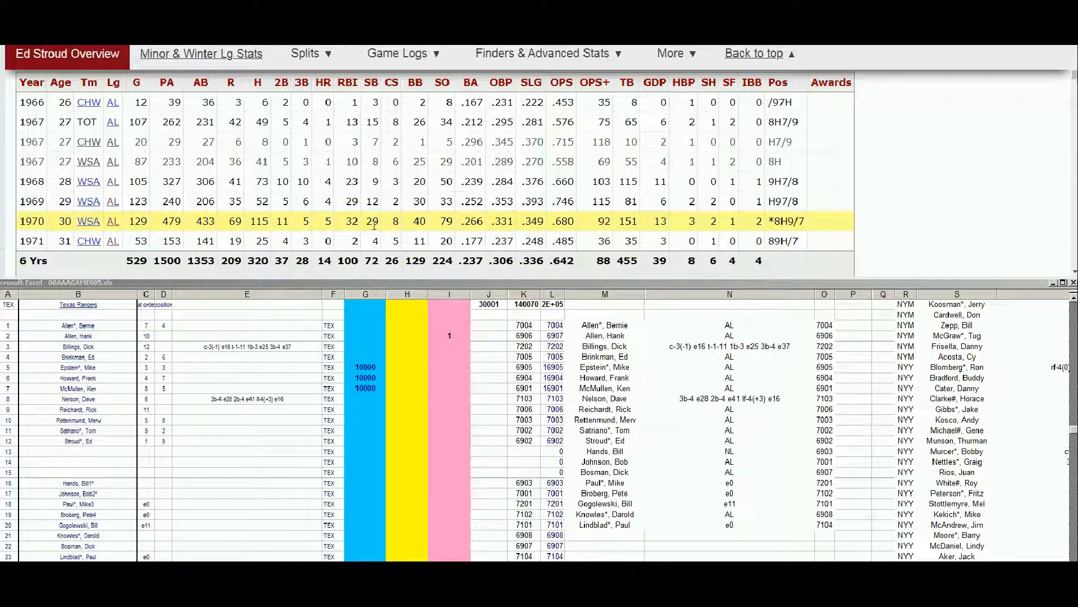
# Enter 10000 in the blue column G of Ed Stroud's row in the Texas Rangers roster sheet
pyautogui.click(359, 388)
pyautogui.press('Down')
pyautogui.press('Down')
pyautogui.press('Down')
pyautogui.press('Down')
pyautogui.press('Down')
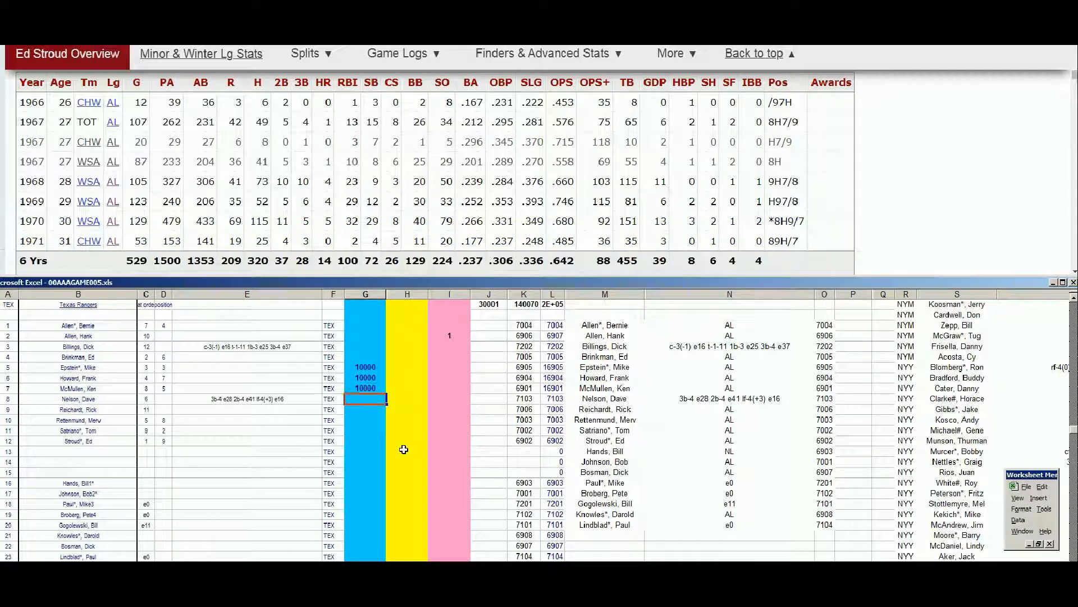
pyautogui.write('10000')
pyautogui.hotkey('ctrl', 'Return')
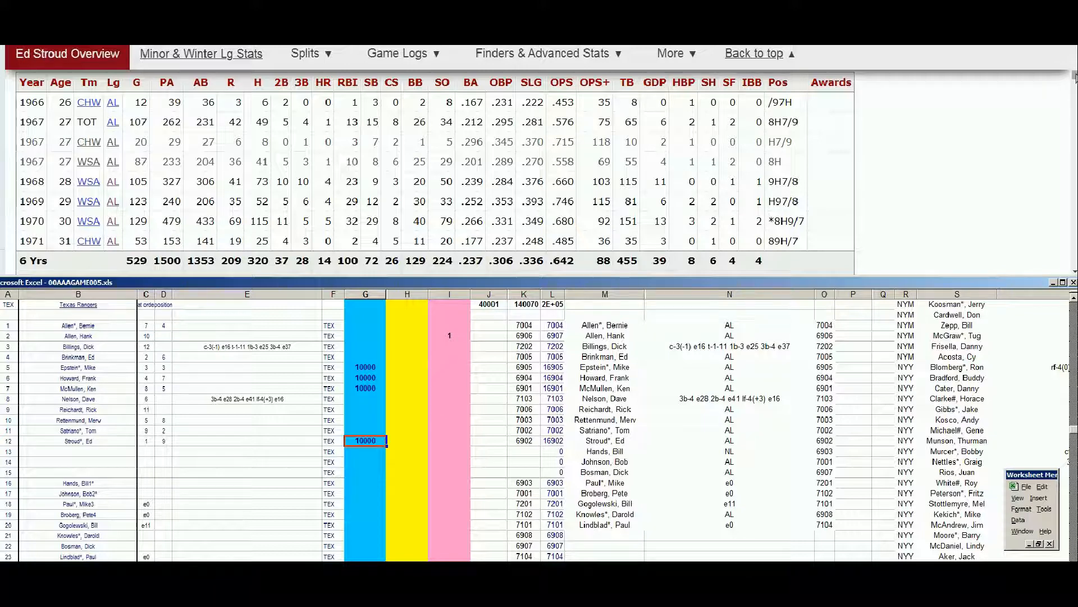
# Look up Bill Hands on Baseball Reference and examine his yearly pitching statistics through the 1975 season
pyautogui.moveTo(1074, 75); pyautogui.dragTo(1074, 49)
pyautogui.click(892, 73)
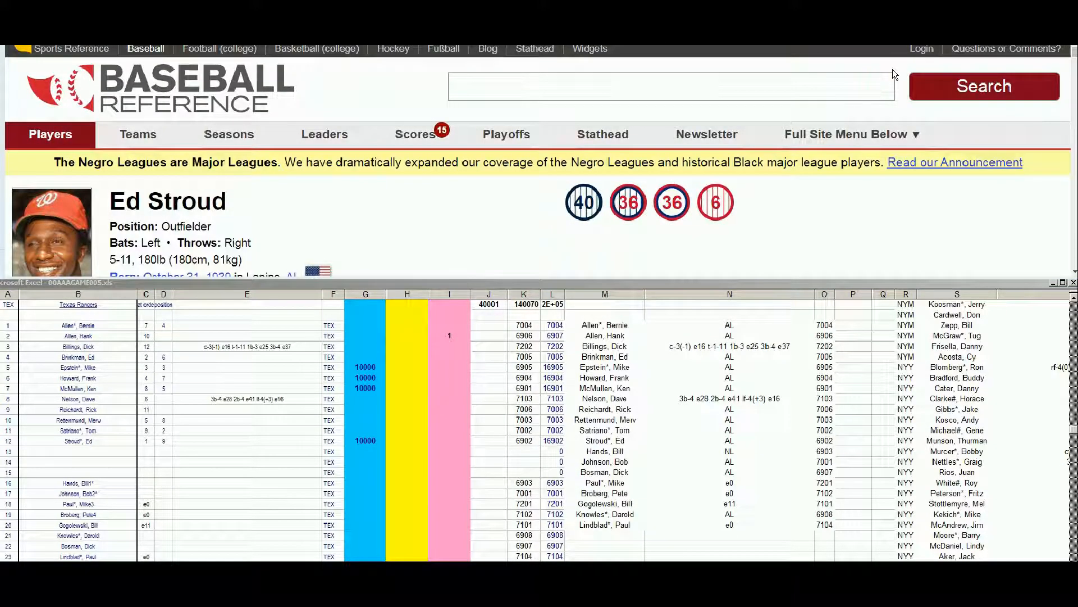
pyautogui.write('hands')
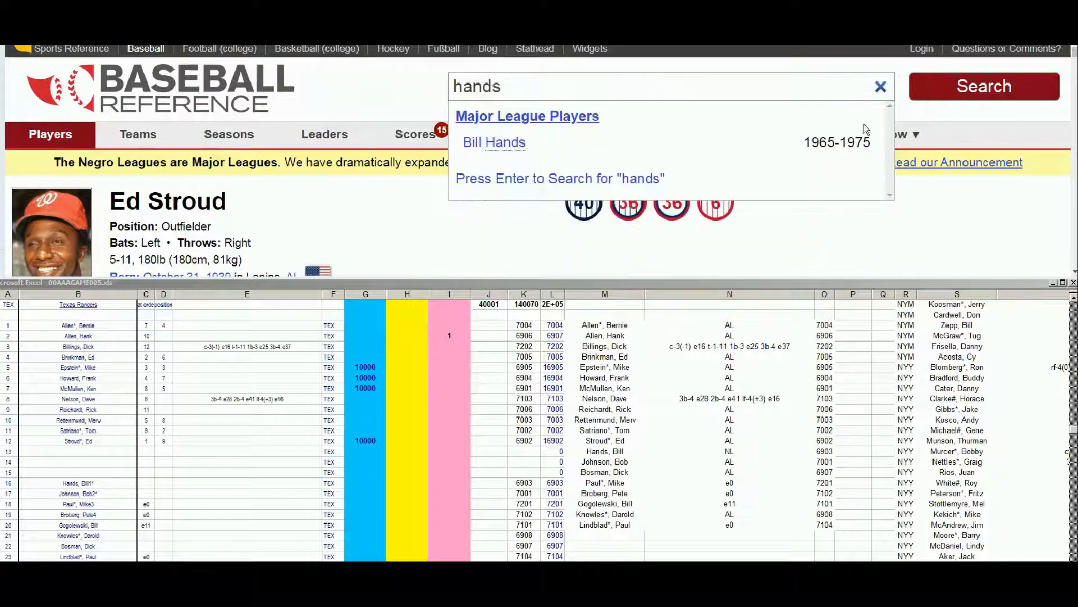
pyautogui.click(514, 143)
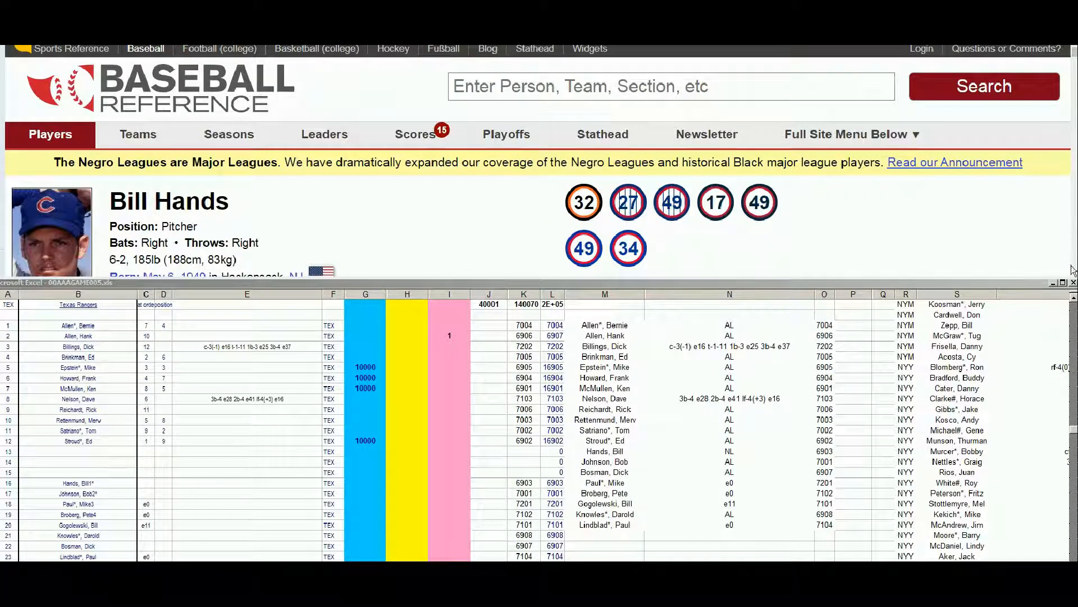
pyautogui.scroll(-6, 1075, 273)
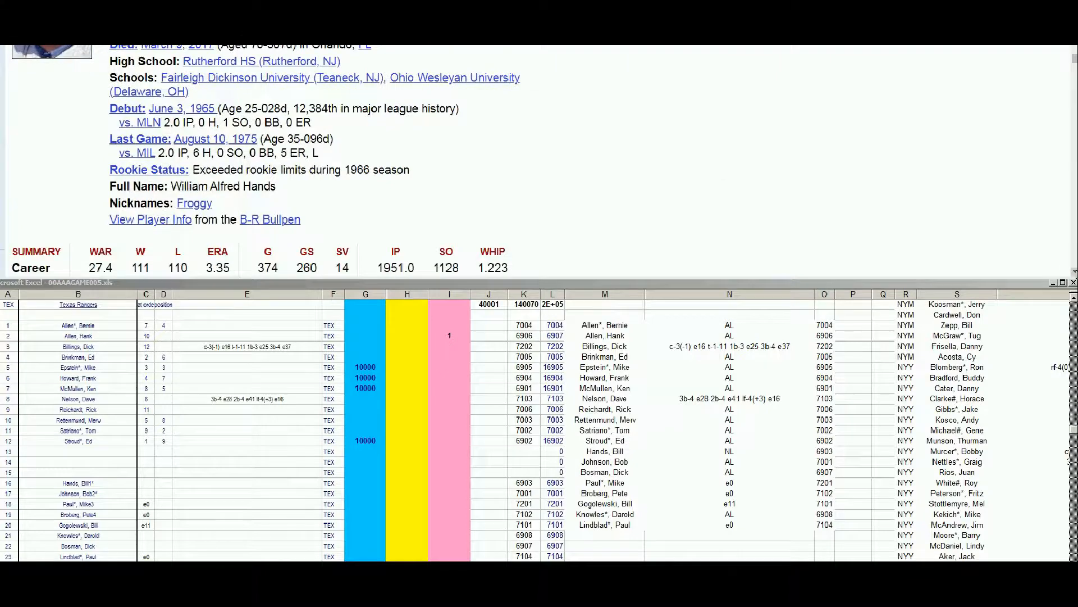
pyautogui.scroll(-8, 1074, 272)
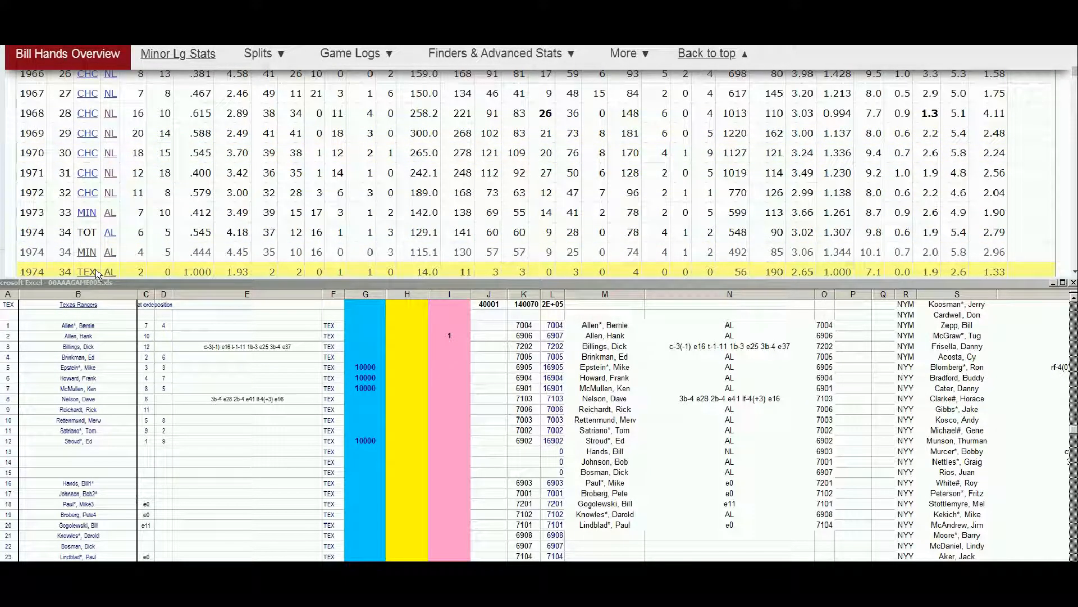
pyautogui.click(1073, 271)
pyautogui.click(1072, 272)
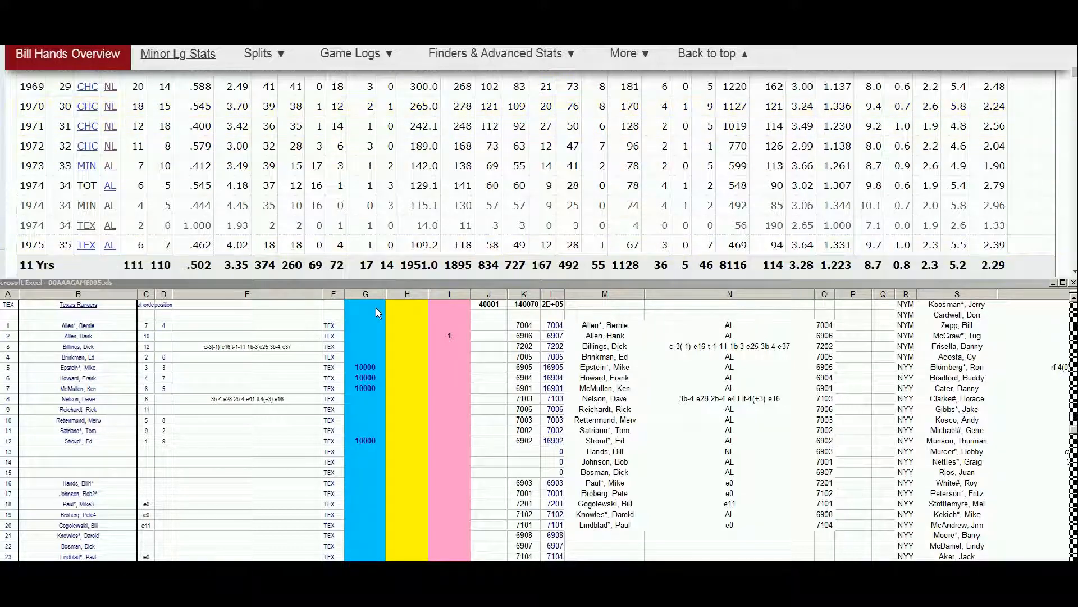
# Enter 10000 in the blue column G of Bill Hands' row in the Texas Rangers roster sheet
pyautogui.click(359, 504)
pyautogui.click(362, 483)
pyautogui.write('10000')
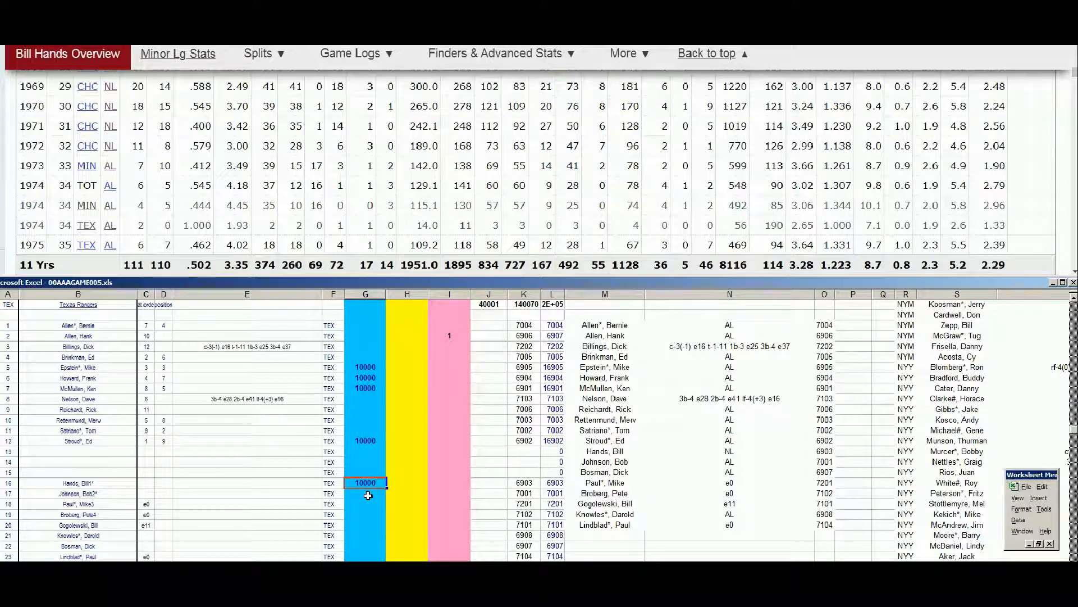
pyautogui.press('Return')
pyautogui.click(366, 442)
pyautogui.click(366, 368)
pyautogui.click(371, 387)
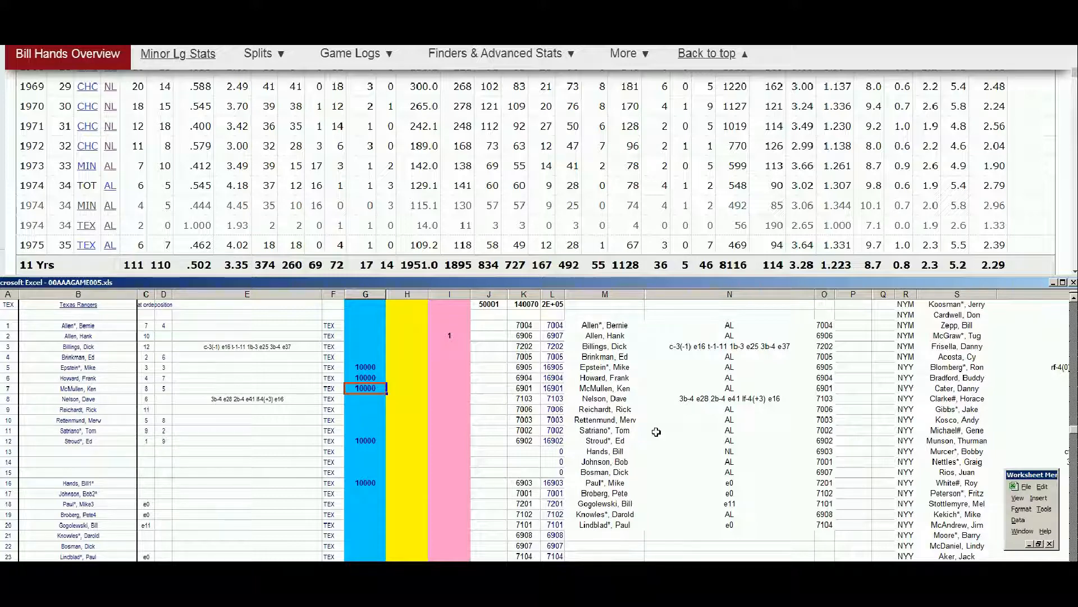
# Look up Dick Bosman on Baseball Reference and examine his yearly pitching statistics, especially ERA for the 1969 to 1972 seasons
pyautogui.scroll(10, 1075, 79)
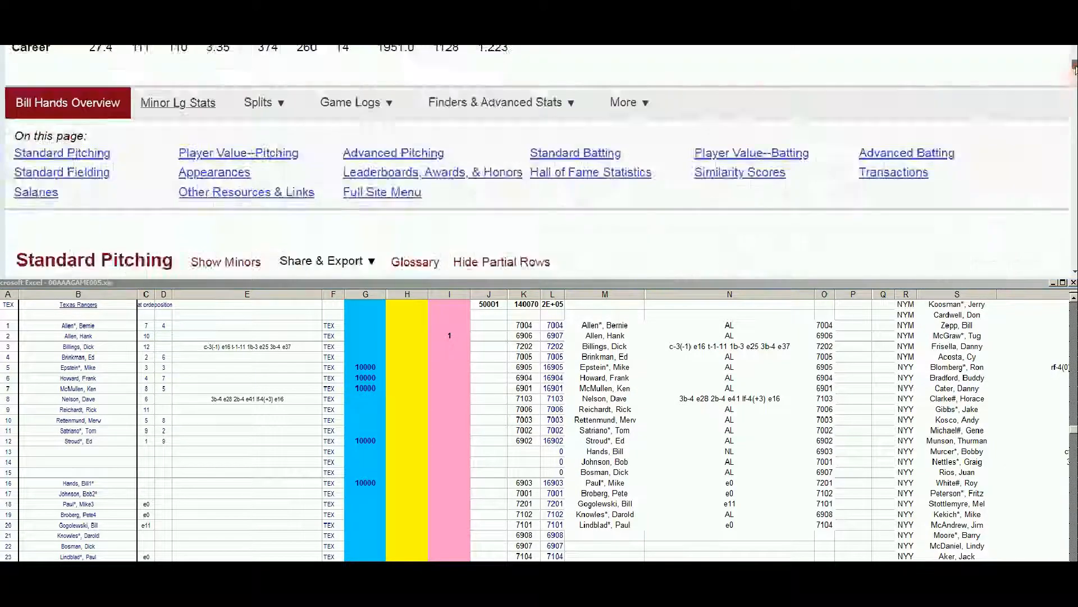
pyautogui.click(850, 84)
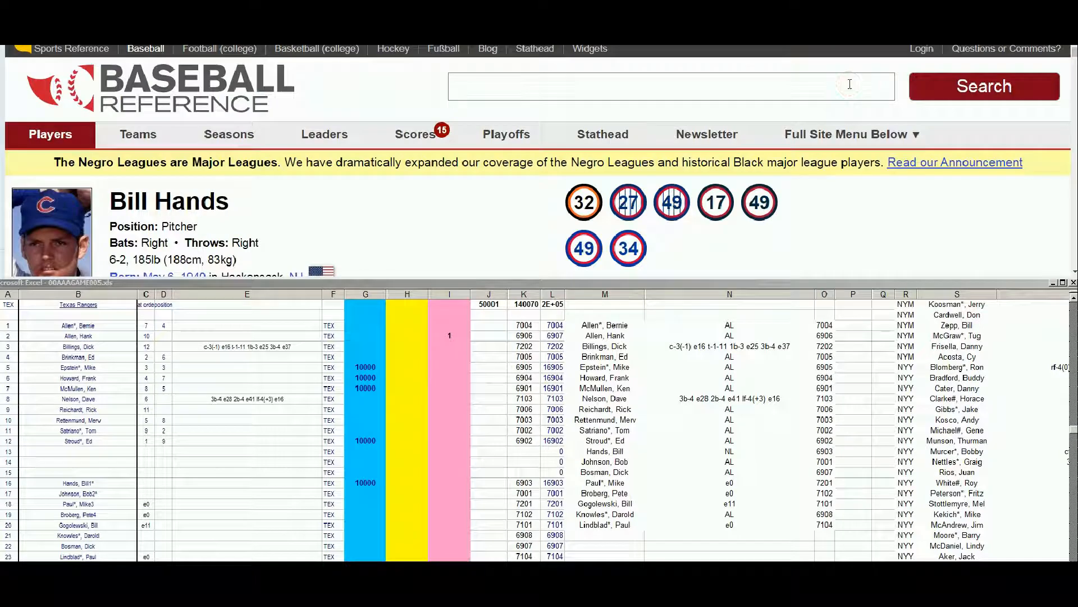
pyautogui.write('bosman')
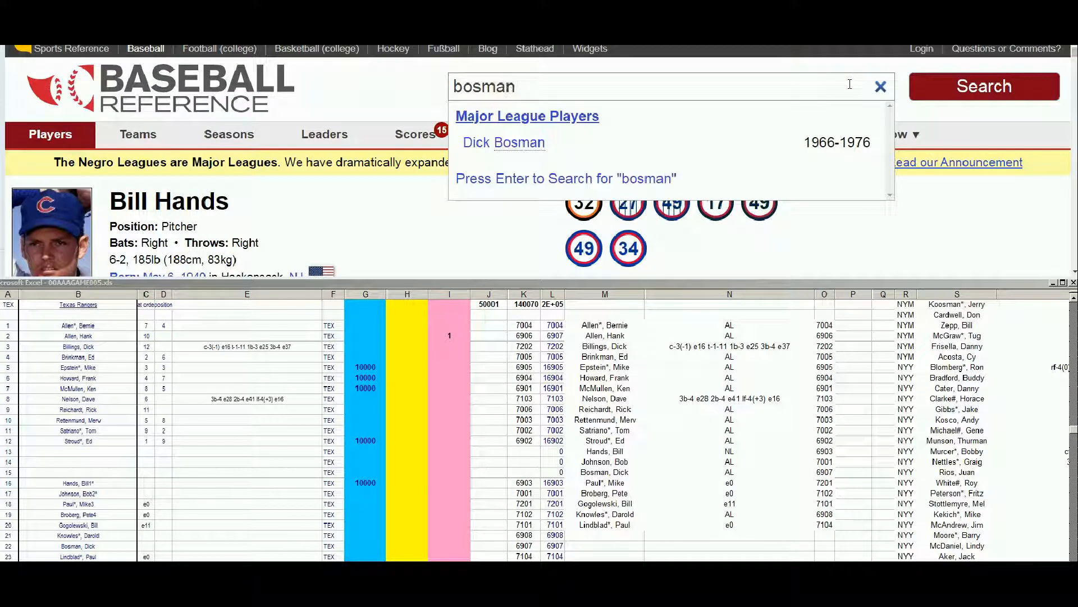
pyautogui.click(515, 143)
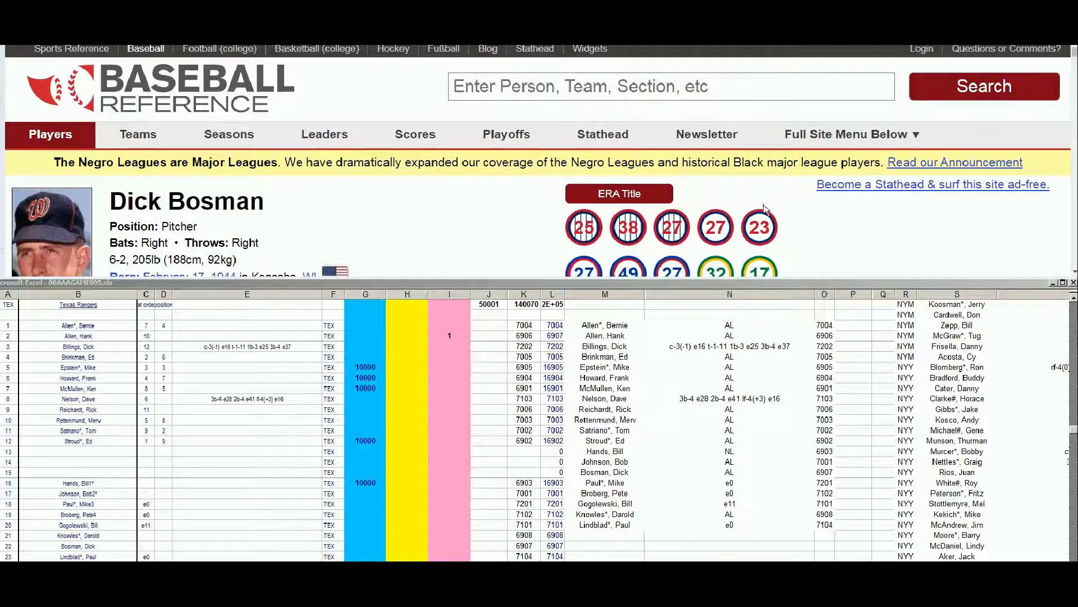
pyautogui.scroll(-1, 771, 209)
pyautogui.scroll(-10, 770, 209)
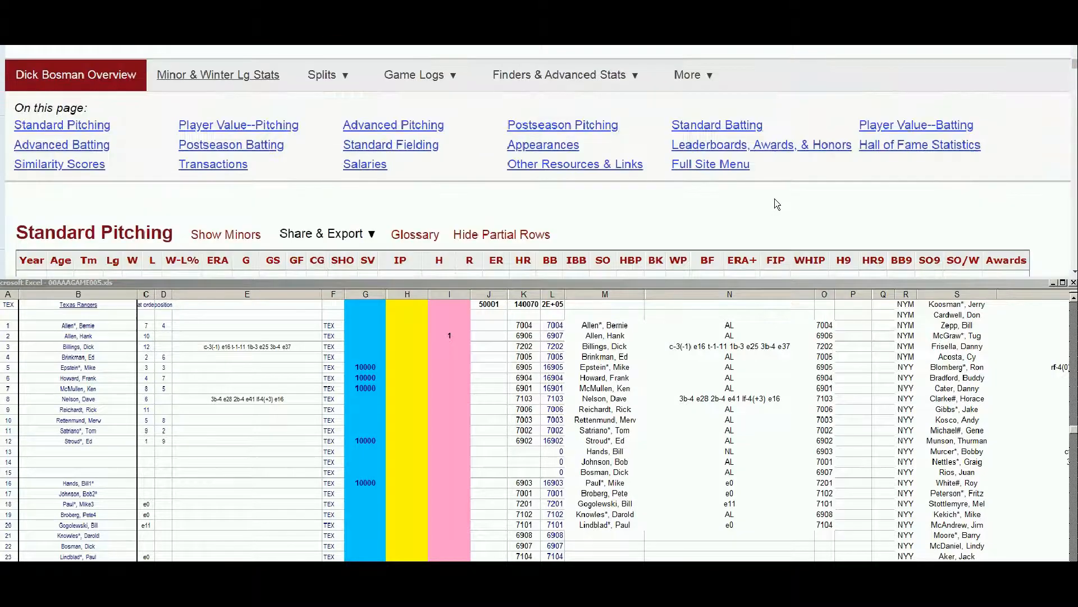
pyautogui.scroll(-3, 777, 203)
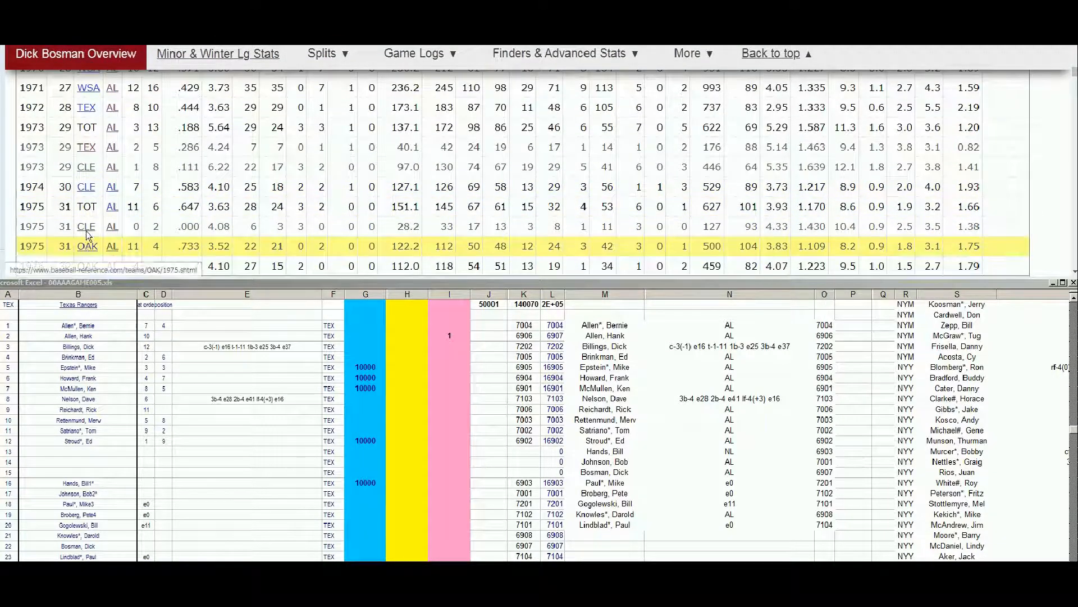
pyautogui.scroll(1, 82, 174)
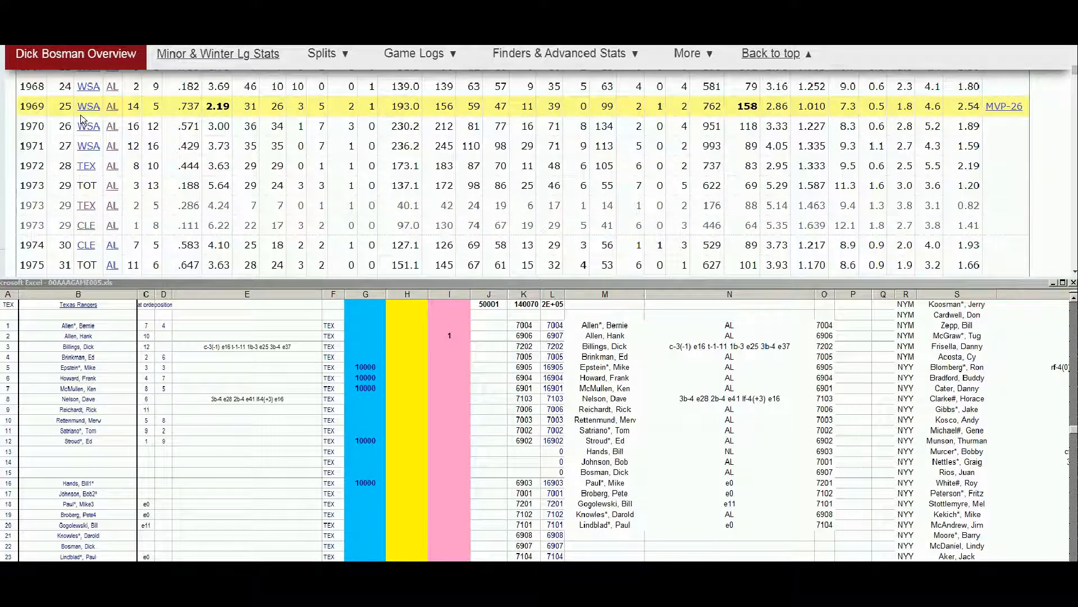
pyautogui.moveTo(225, 111)
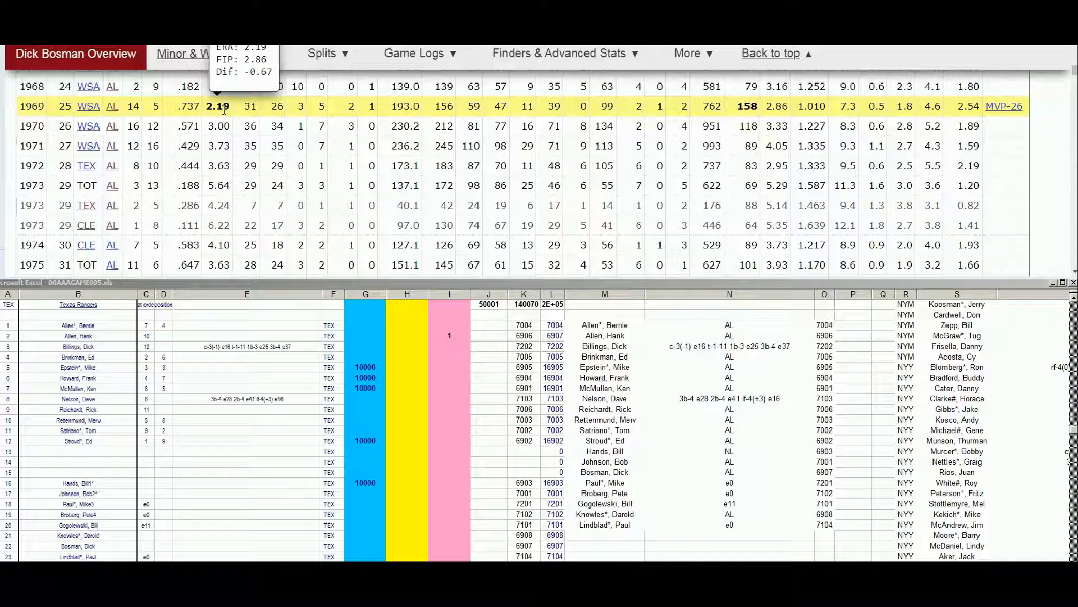
pyautogui.moveTo(216, 150)
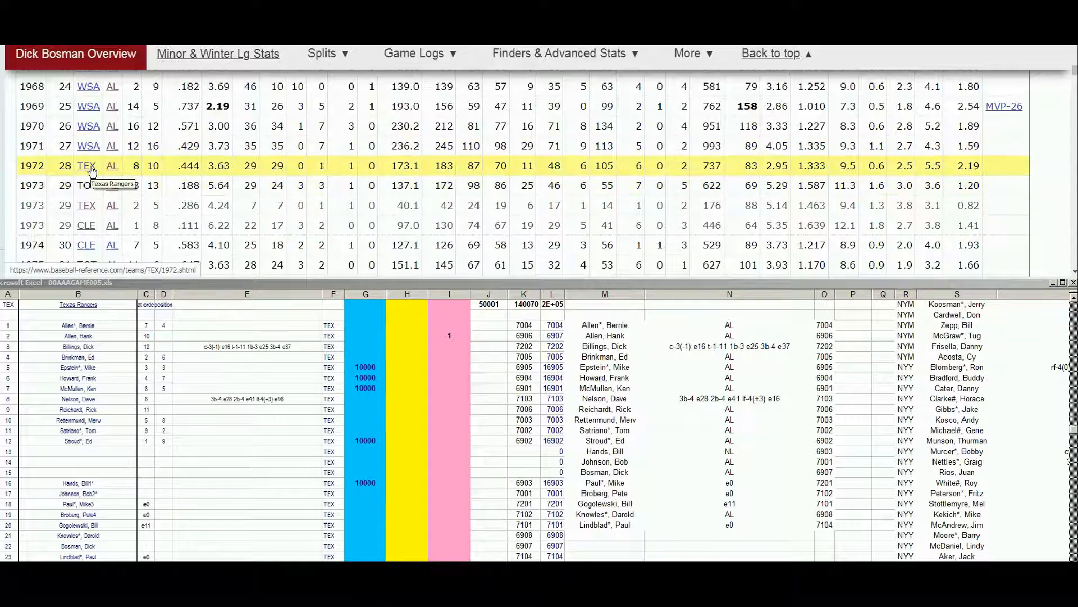
# Enter 10000 in the blue column G of Dick Bosman's row in the Texas Rangers roster sheet
pyautogui.click(356, 491)
pyautogui.click(356, 492)
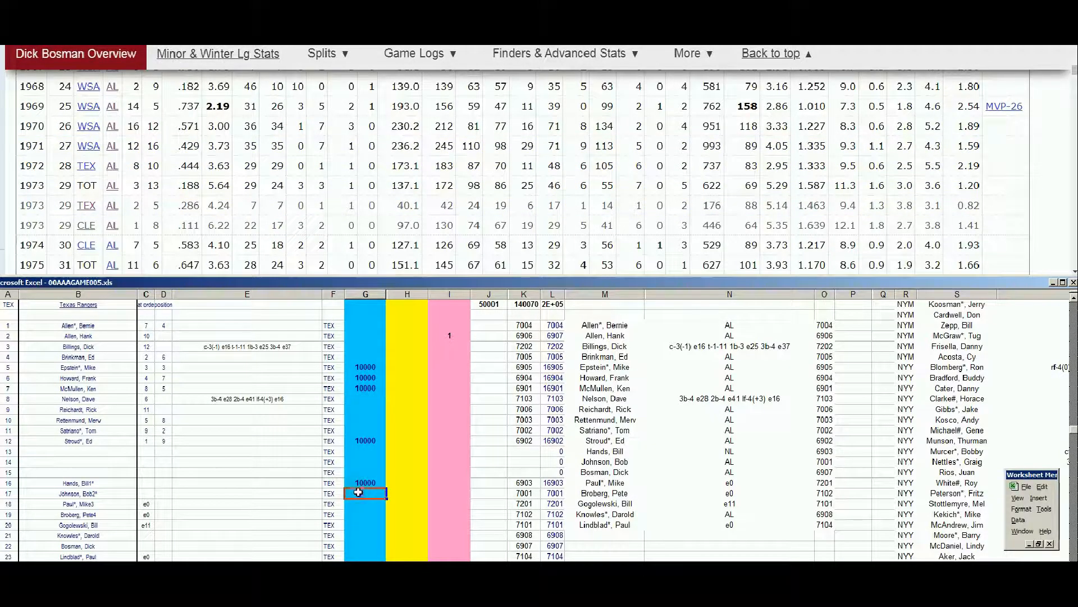
pyautogui.click(375, 507)
pyautogui.press('Down')
pyautogui.press('Down')
pyautogui.press('Down')
pyautogui.press('Down')
pyautogui.write('10000')
pyautogui.press('Return')
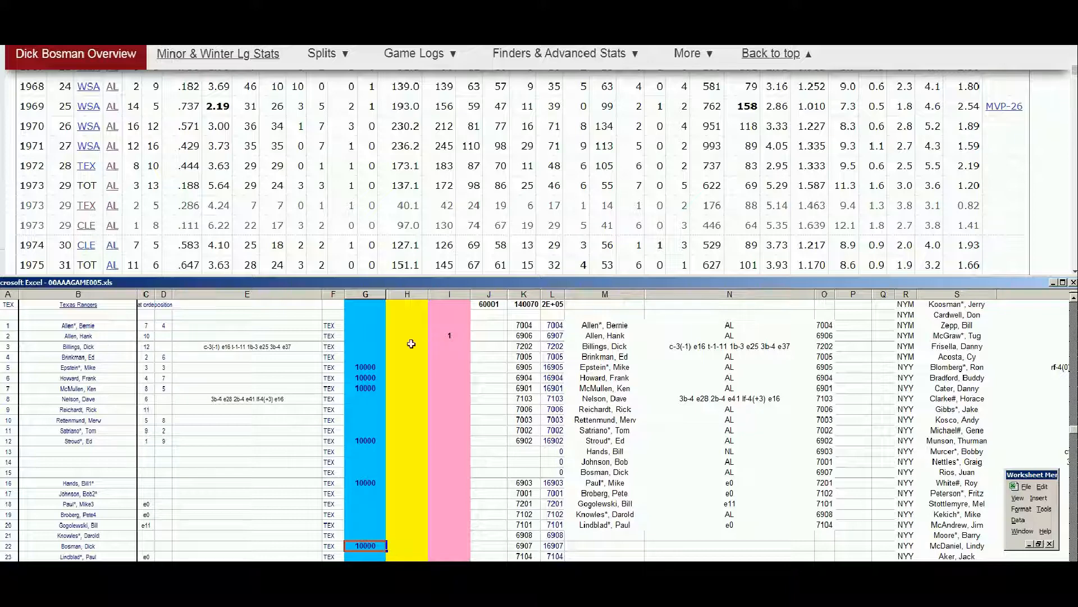
# Search Baseball Reference for Darold Knowles and open his player page
pyautogui.click(1075, 73)
pyautogui.moveTo(1076, 73); pyautogui.dragTo(1074, 52)
pyautogui.click(859, 81)
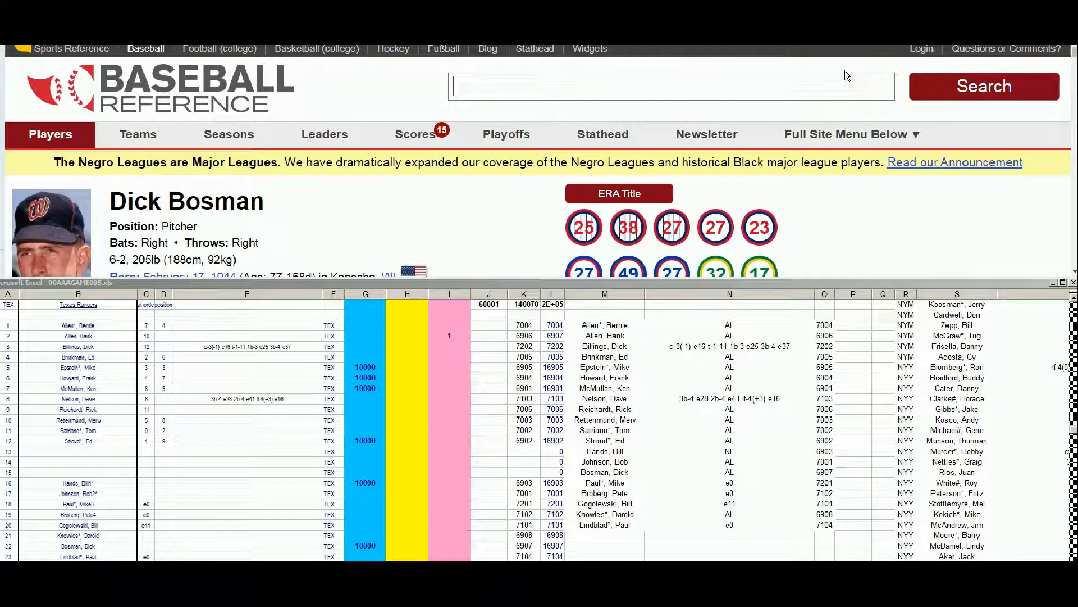
pyautogui.write('knowl')
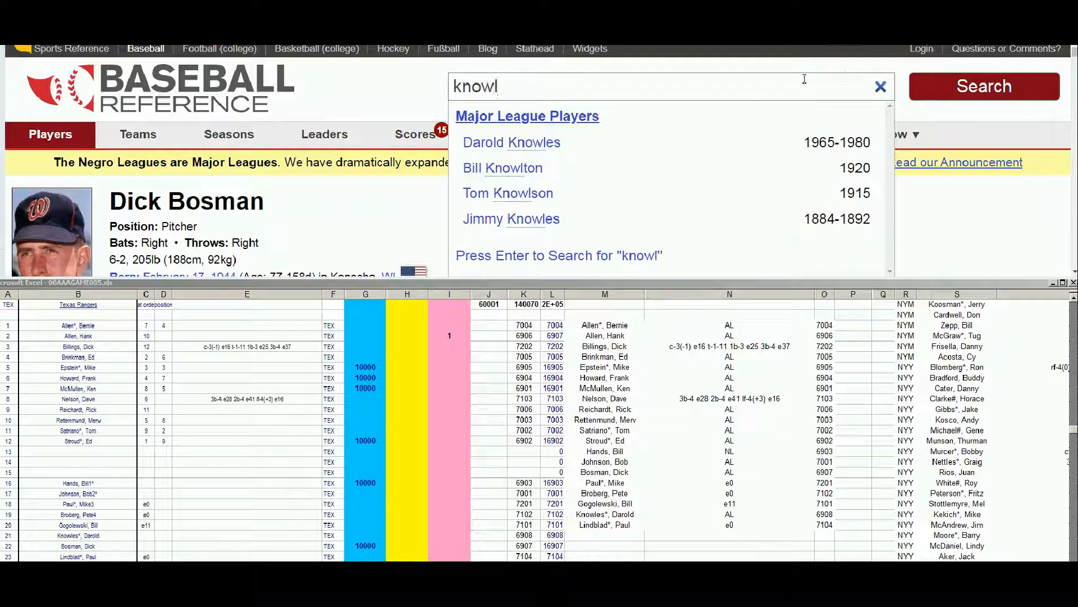
pyautogui.click(536, 144)
# Examine Darold Knowles' yearly pitching statistics and teams from 1965 through the 1977 season
pyautogui.scroll(-3, 774, 166)
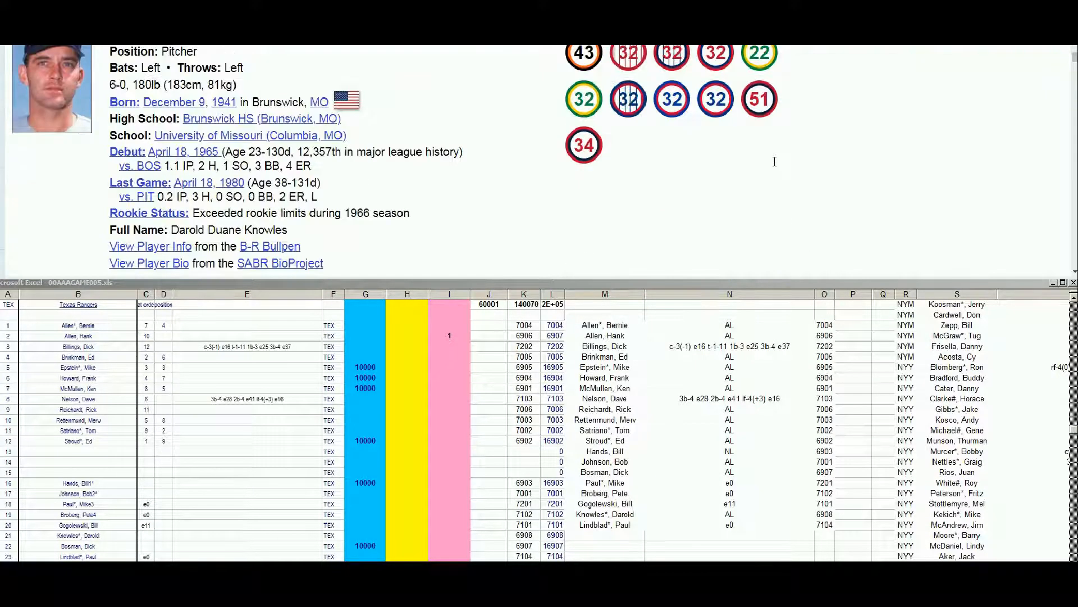
pyautogui.scroll(-10, 771, 161)
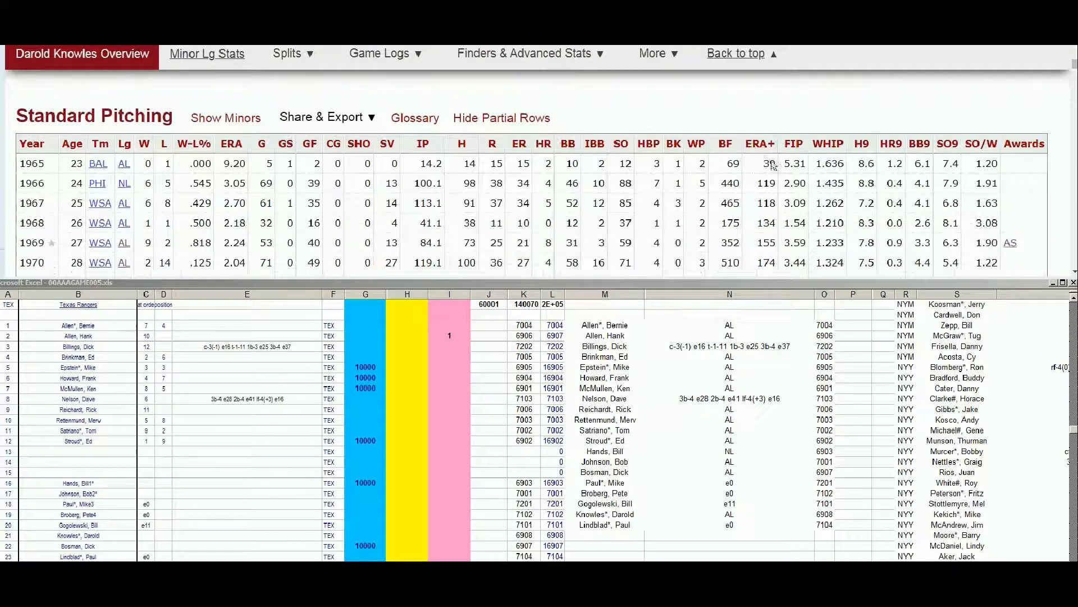
pyautogui.scroll(-2, 771, 159)
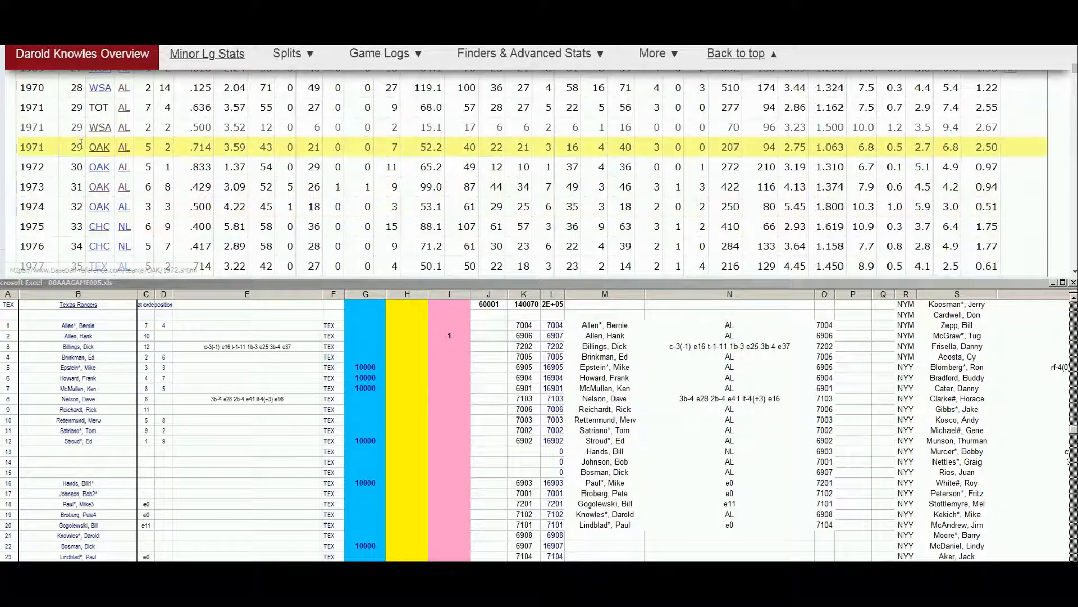
pyautogui.scroll(1, 76, 133)
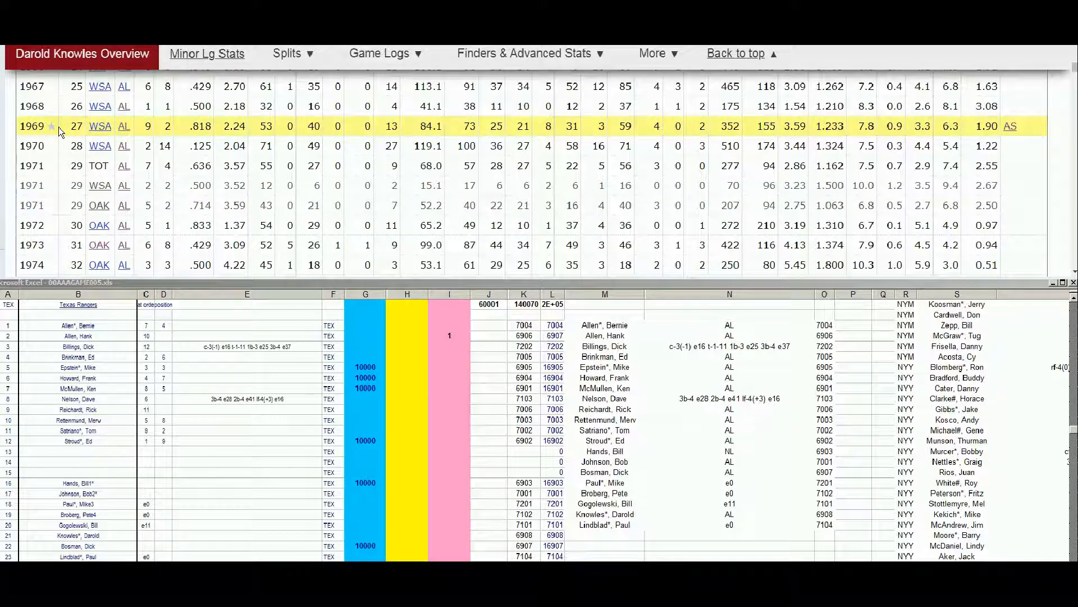
pyautogui.scroll(-1, 132, 166)
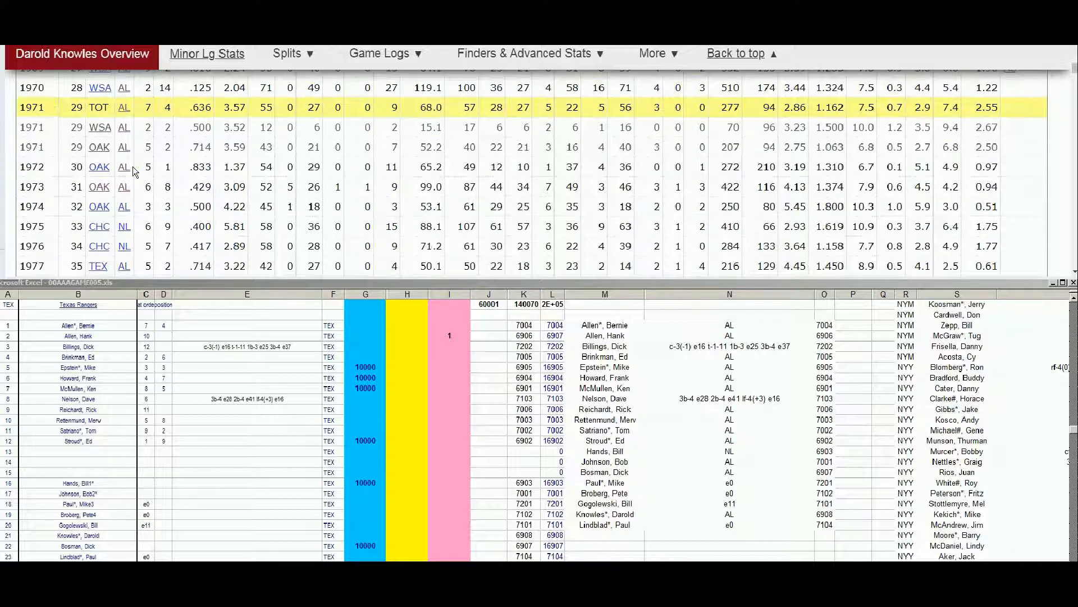
pyautogui.scroll(-2, 133, 166)
pyautogui.scroll(4, 133, 166)
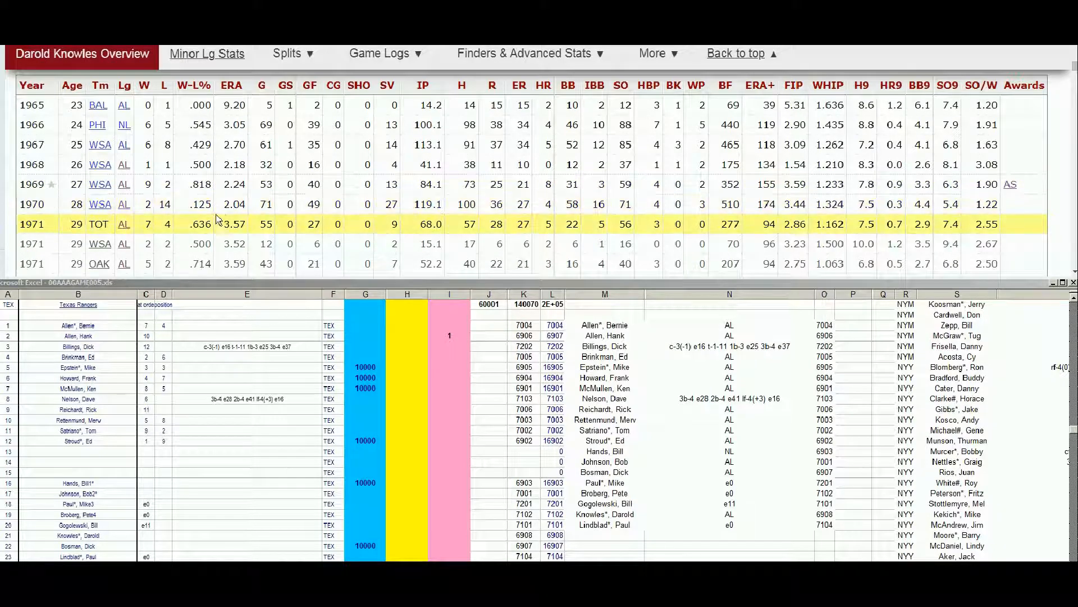
# Check Darold Knowles' 1971 to 1977 pitching seasons and enter 10000 in the blue column G of his roster row
pyautogui.moveTo(237, 211)
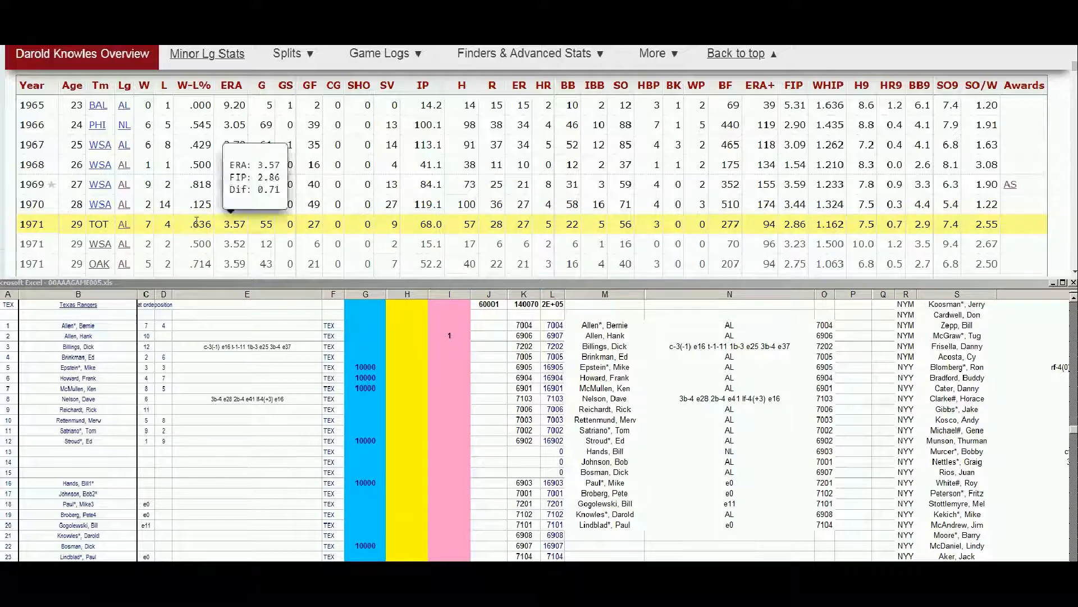
pyautogui.scroll(-2, 162, 236)
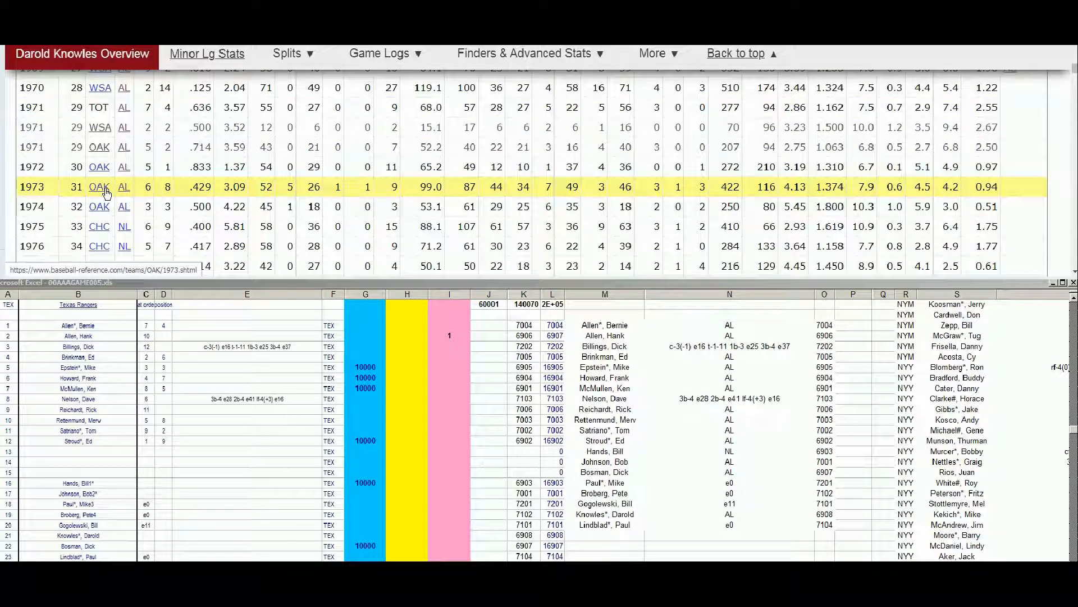
pyautogui.click(362, 522)
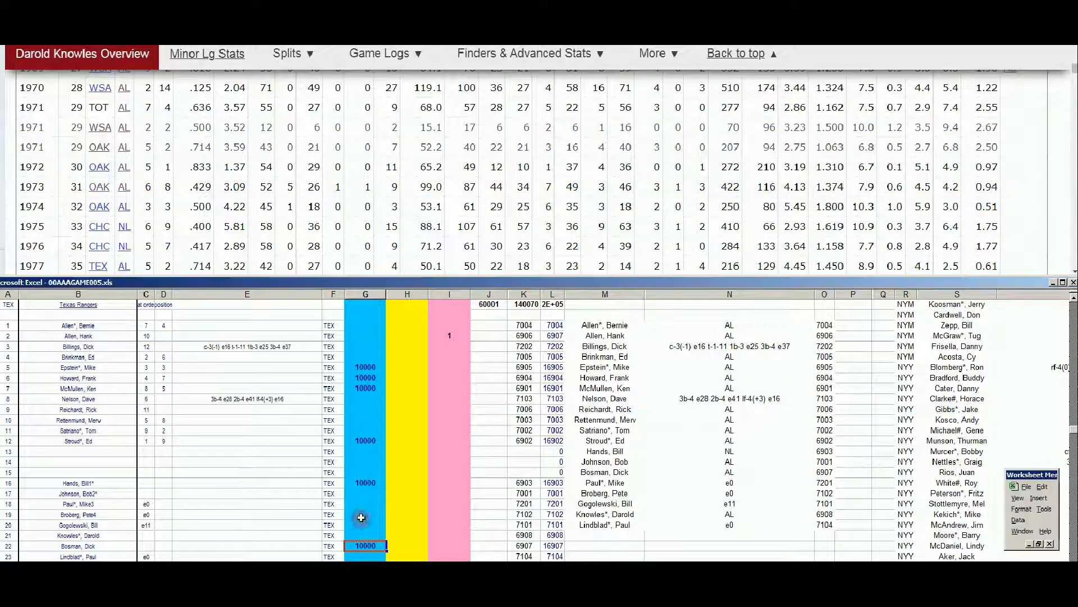
pyautogui.click(360, 537)
pyautogui.write('10000')
pyautogui.press('Up')
pyautogui.click(361, 537)
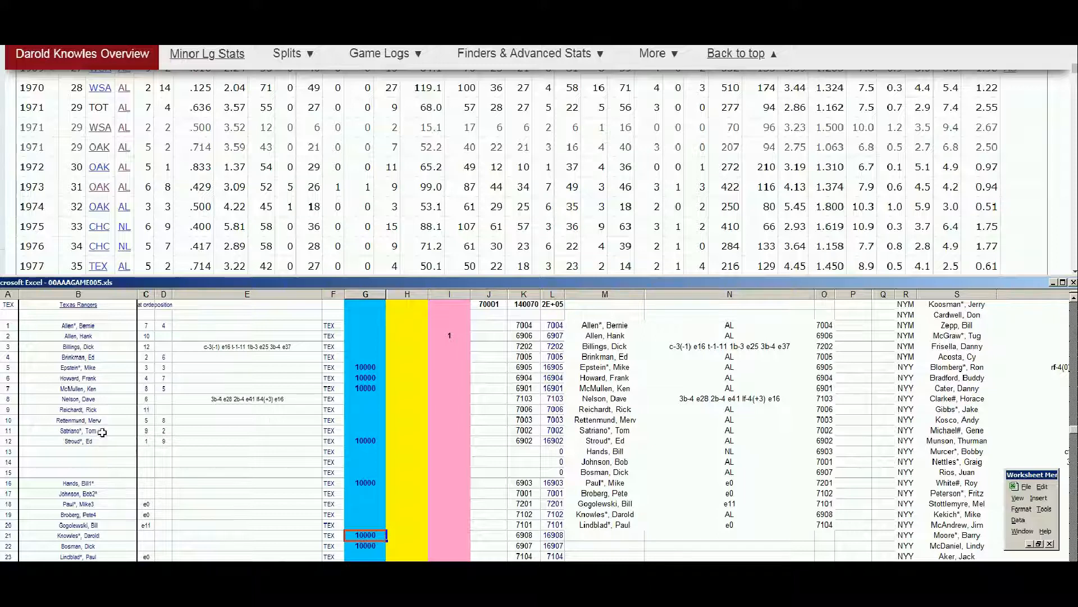
# Review the Texas Rangers names in column B, including Bernie Allen, Rick Reichardt, Dick Billings, Darold Knowles and Pete Broberg
pyautogui.click(101, 328)
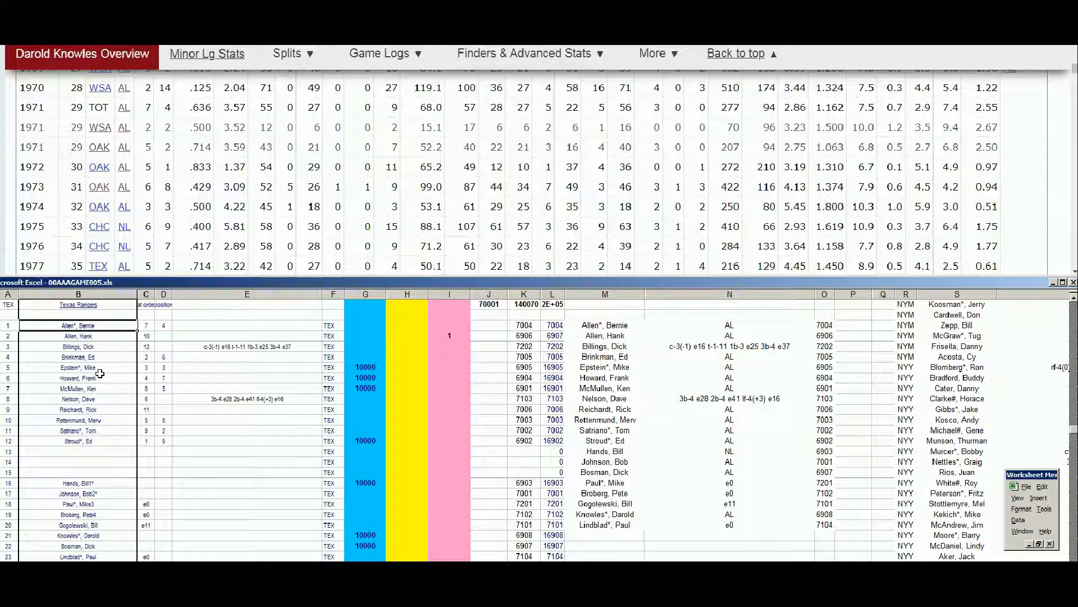
pyautogui.click(102, 409)
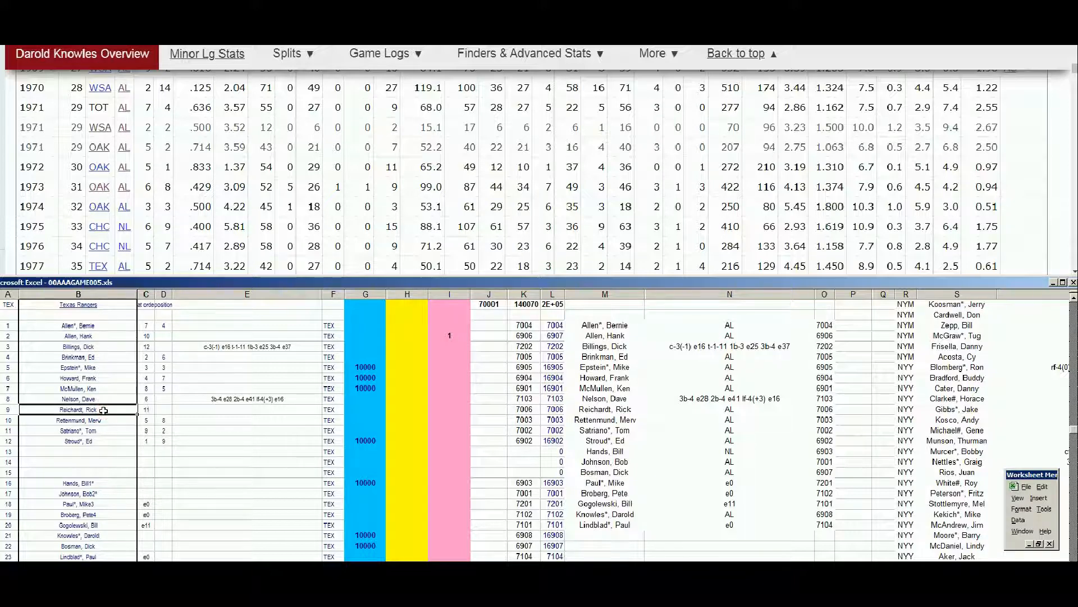
pyautogui.click(112, 348)
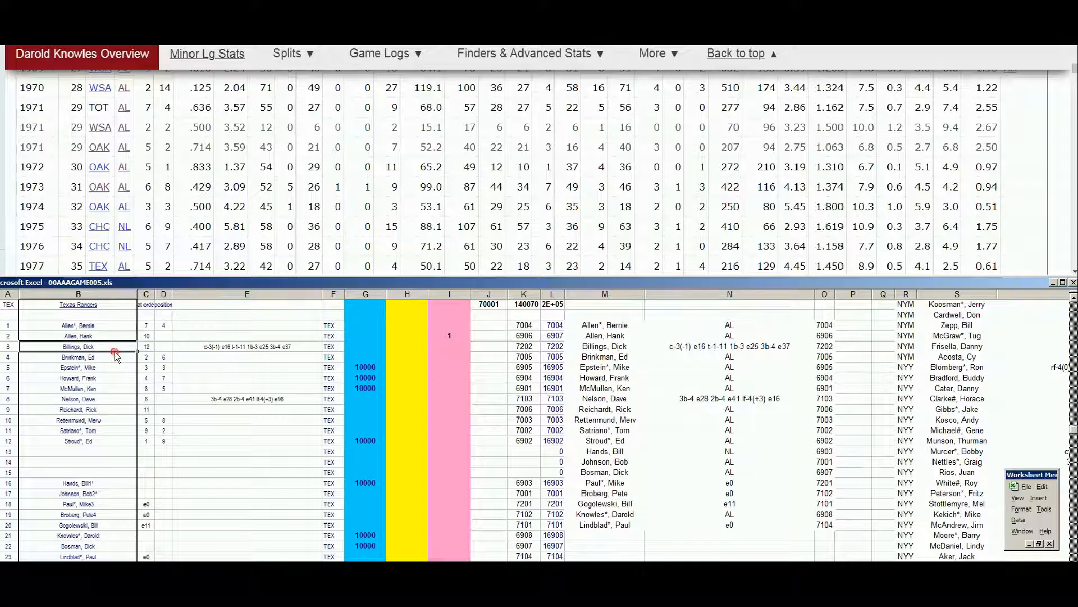
pyautogui.click(105, 534)
pyautogui.click(106, 515)
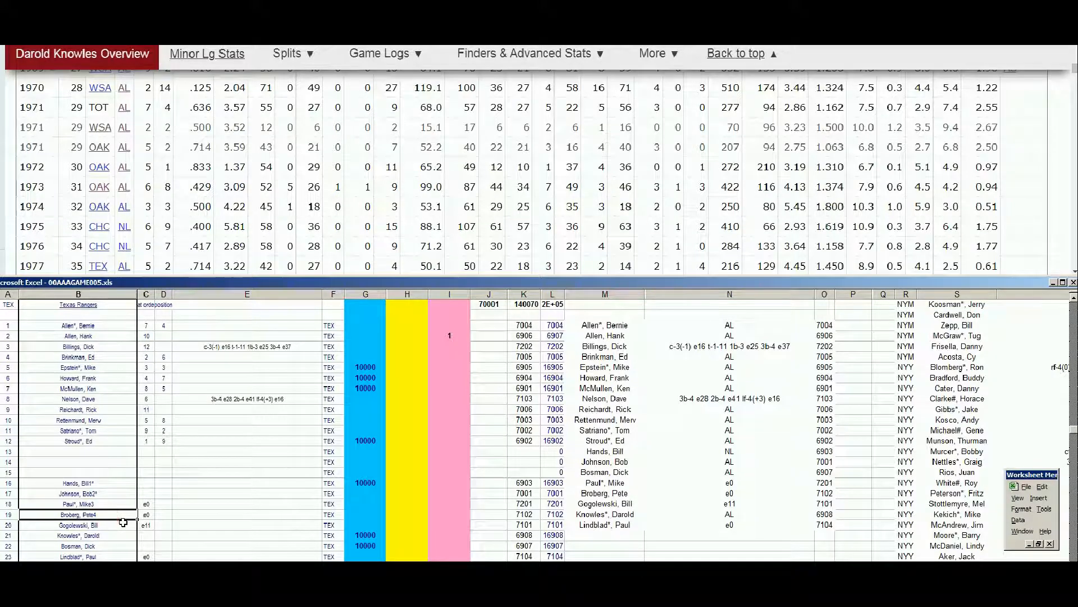